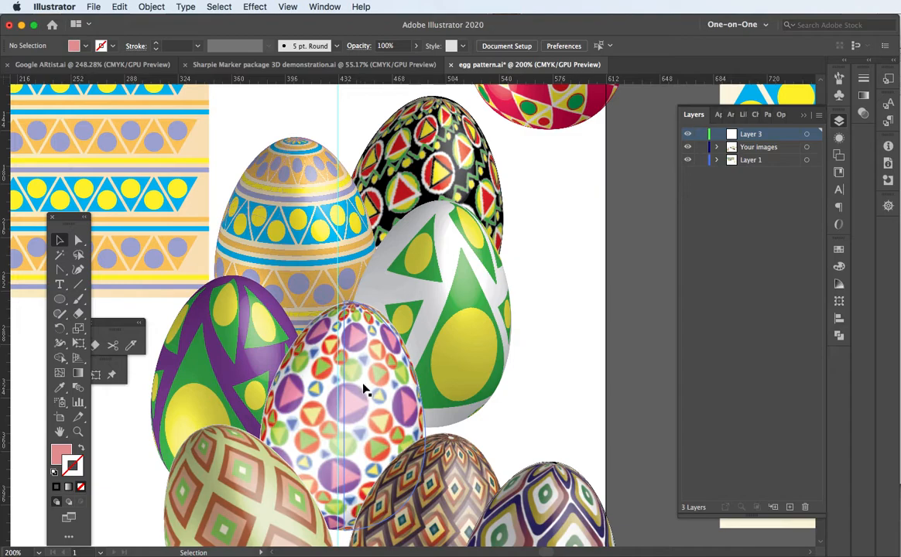
Step: Open the 3D Revolve settings of the egg with the navy-and-green diamond pattern and show its additional lighting options
{"action": "left_click_drag", "start_coordinate": [360, 385], "coordinate": [308, 275]}
{"action": "left_click_drag", "start_coordinate": [341, 361], "coordinate": [241, 279]}
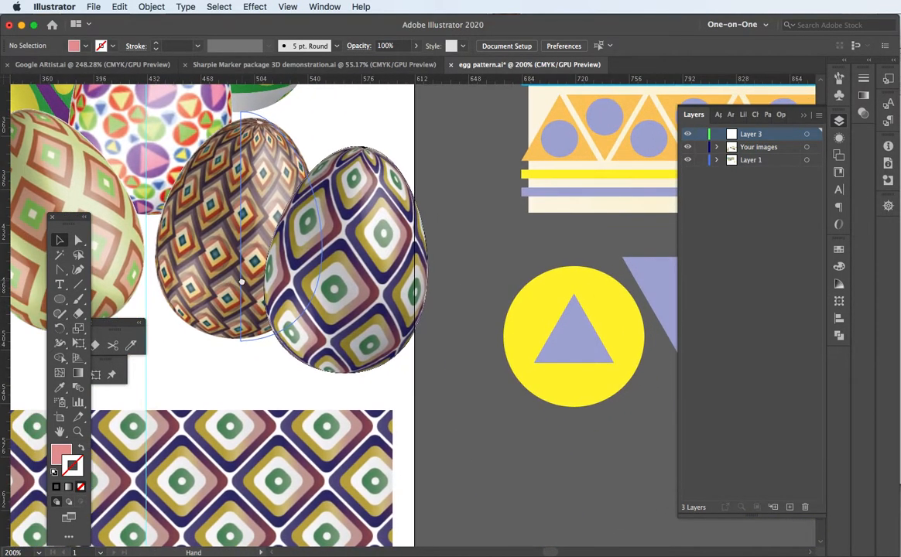
{"action": "left_click", "coordinate": [343, 294]}
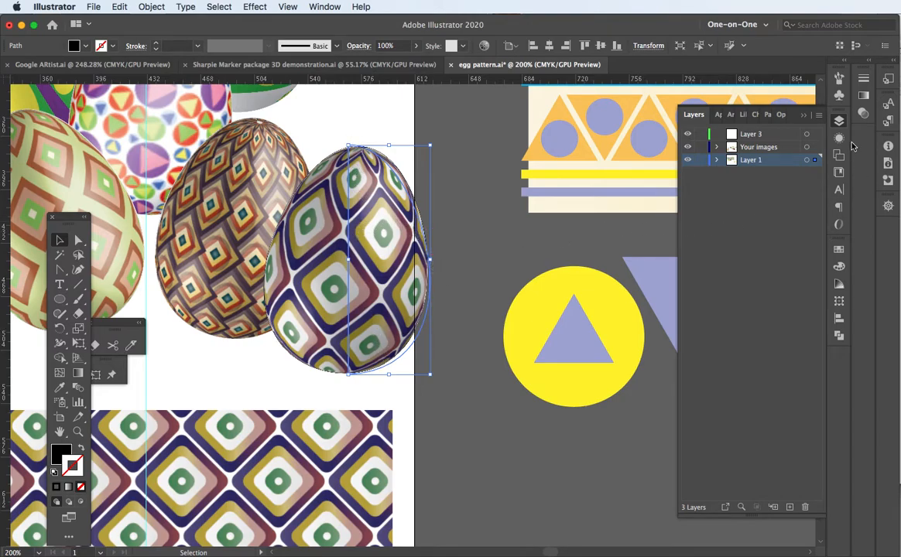
{"action": "left_click", "coordinate": [718, 114]}
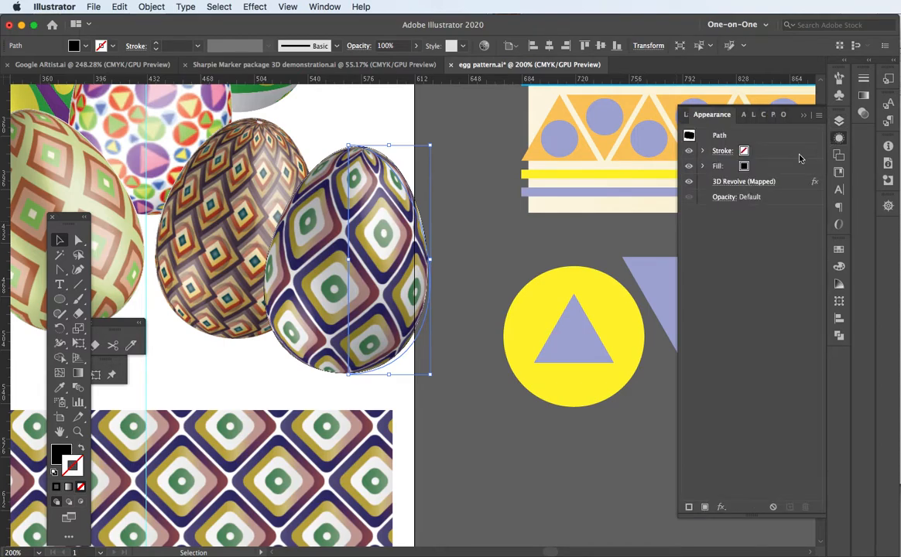
{"action": "left_click", "coordinate": [734, 182]}
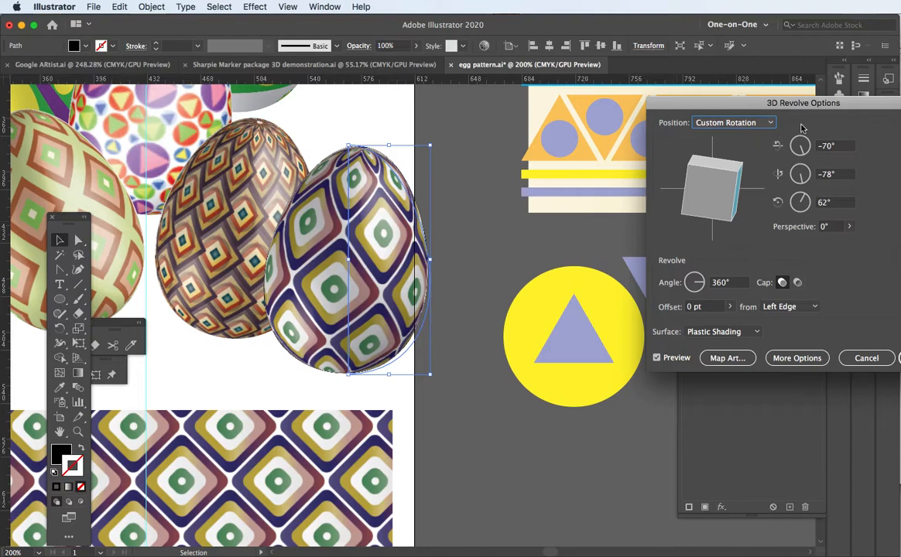
{"action": "left_click_drag", "start_coordinate": [867, 109], "coordinate": [726, 97]}
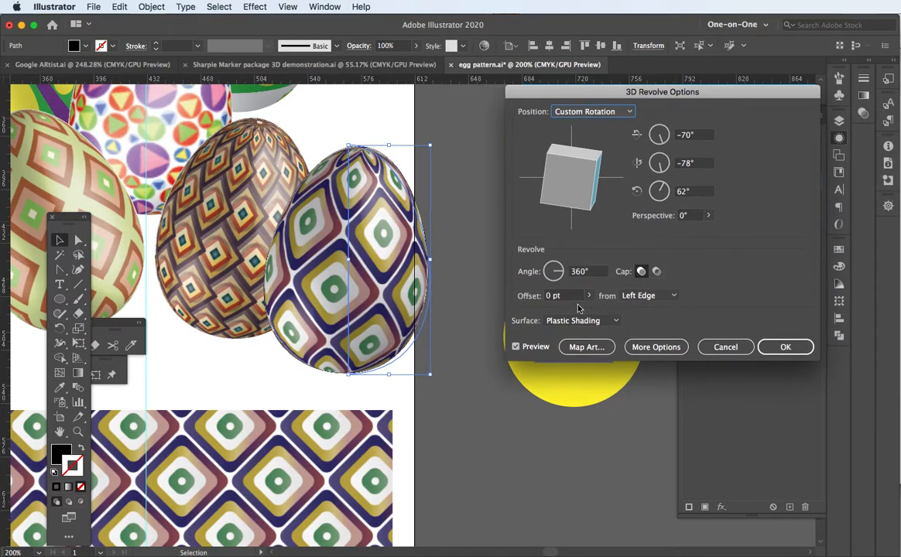
{"action": "left_click", "coordinate": [649, 347]}
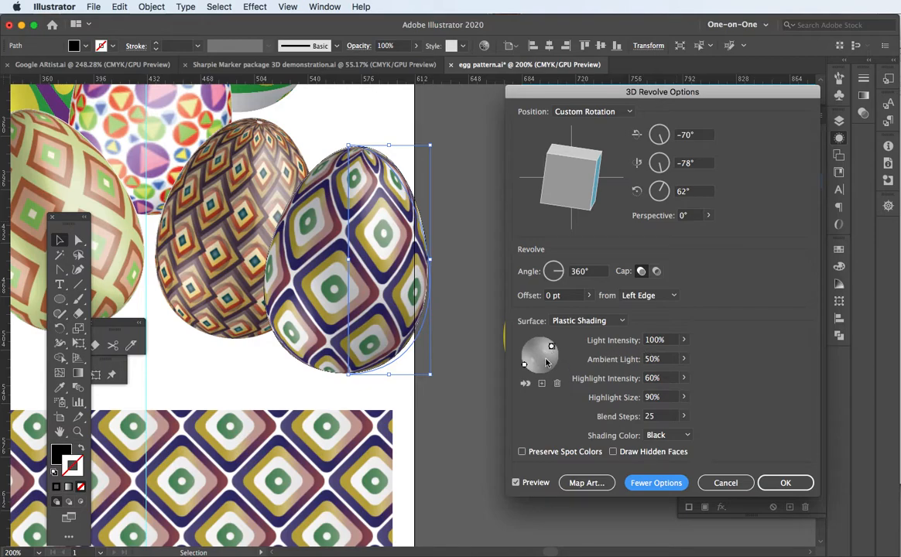
Step: Examine the artwork mapped onto the diamond-pattern egg, then leave the mapping and revolve settings without changing them
{"action": "left_click", "coordinate": [593, 483]}
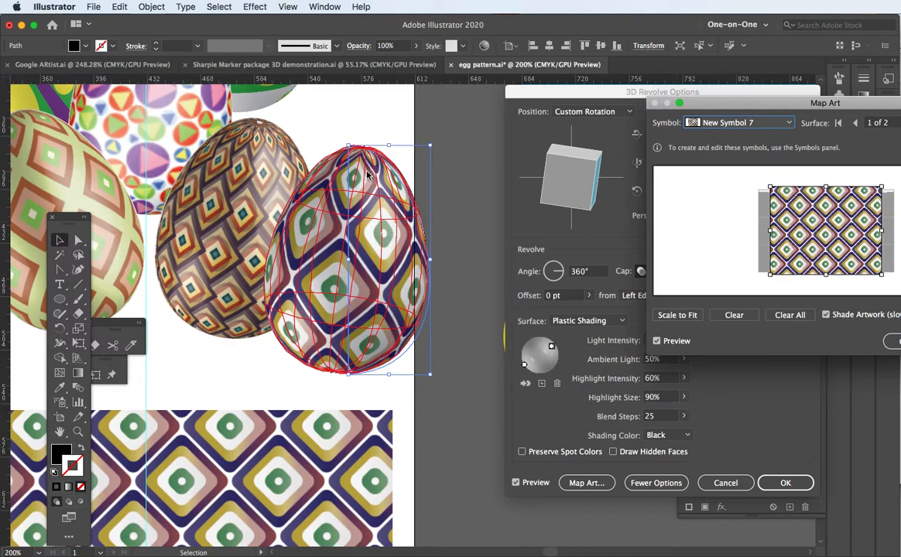
{"action": "left_click_drag", "start_coordinate": [750, 104], "coordinate": [598, 104]}
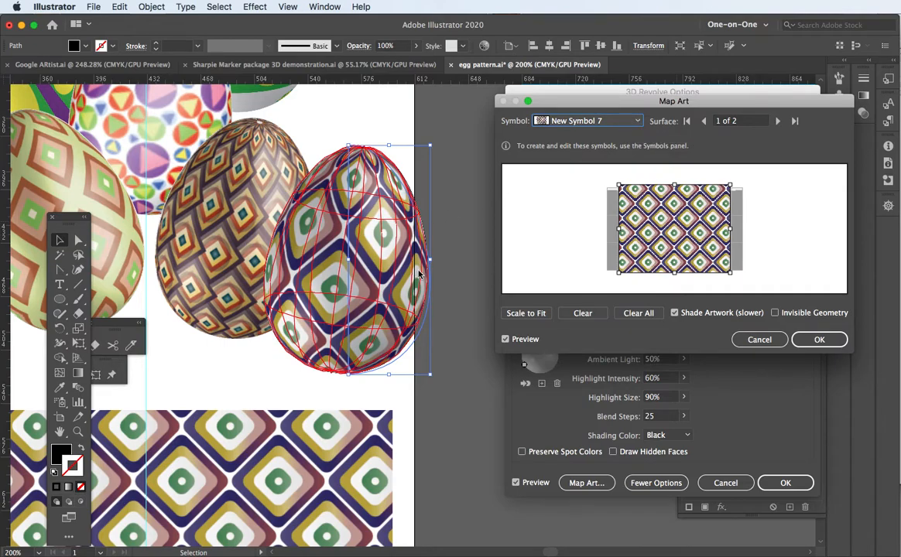
{"action": "left_click", "coordinate": [757, 339]}
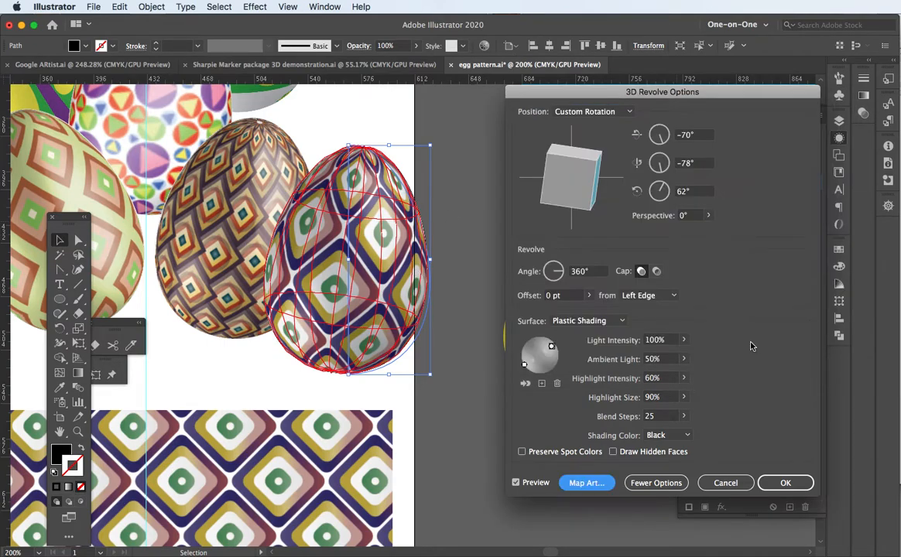
{"action": "left_click", "coordinate": [726, 482]}
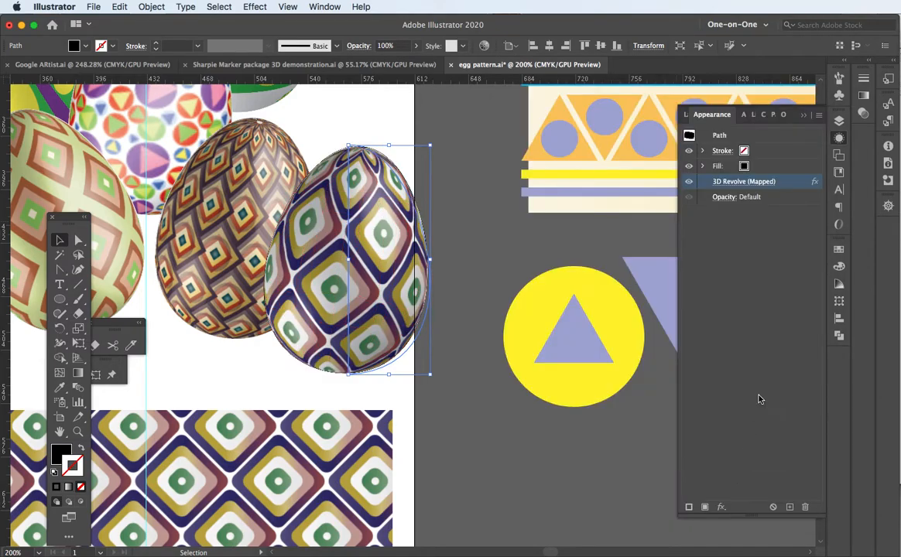
Step: Make Layer 3 the active layer and hide the Your images layer and Layer 1
{"action": "left_click", "coordinate": [836, 122]}
{"action": "left_click", "coordinate": [781, 135]}
{"action": "left_click_drag", "start_coordinate": [687, 148], "coordinate": [686, 166]}
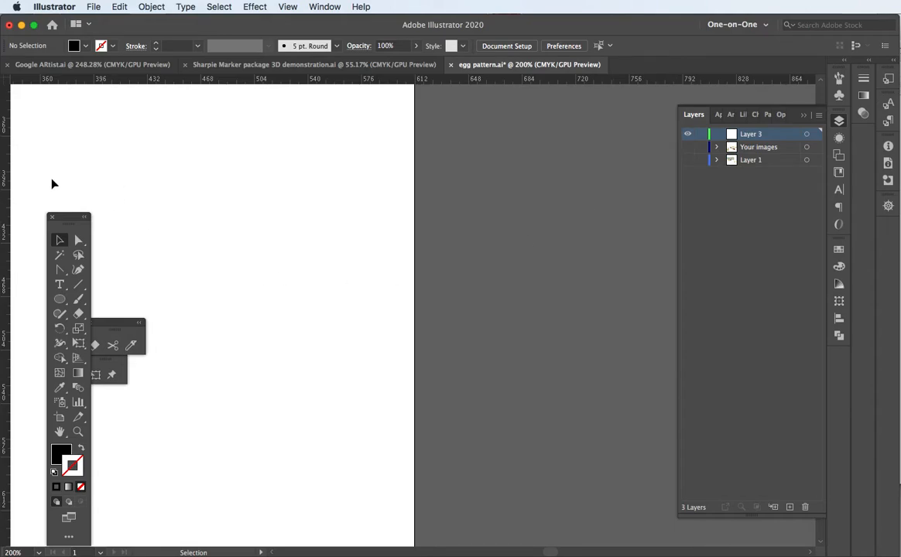
Step: Place a vertical guide and draw a closed half-egg path about 33 by 117 pt against its right side, using default colors
{"action": "left_click_drag", "start_coordinate": [5, 224], "coordinate": [195, 230]}
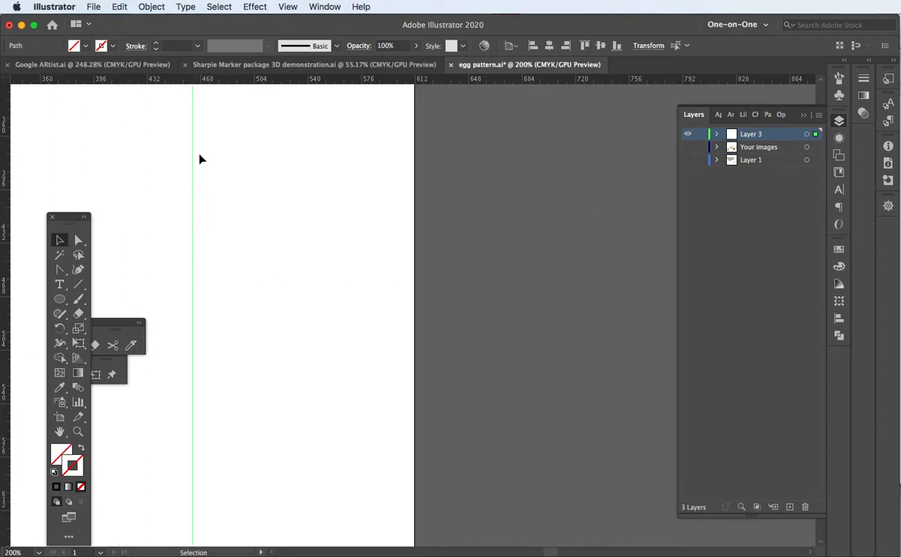
{"action": "left_click", "coordinate": [60, 269]}
{"action": "left_click", "coordinate": [54, 473]}
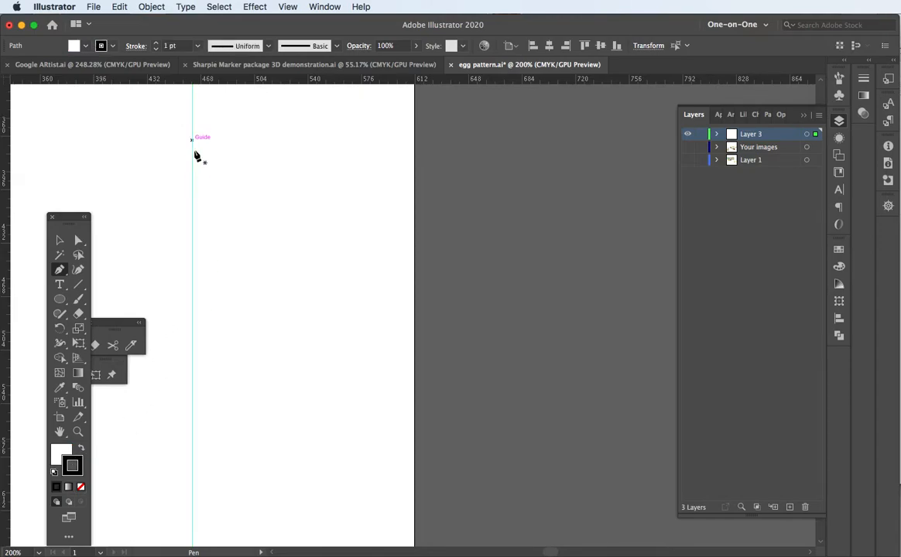
{"action": "left_click_drag", "start_coordinate": [193, 157], "coordinate": [232, 162]}
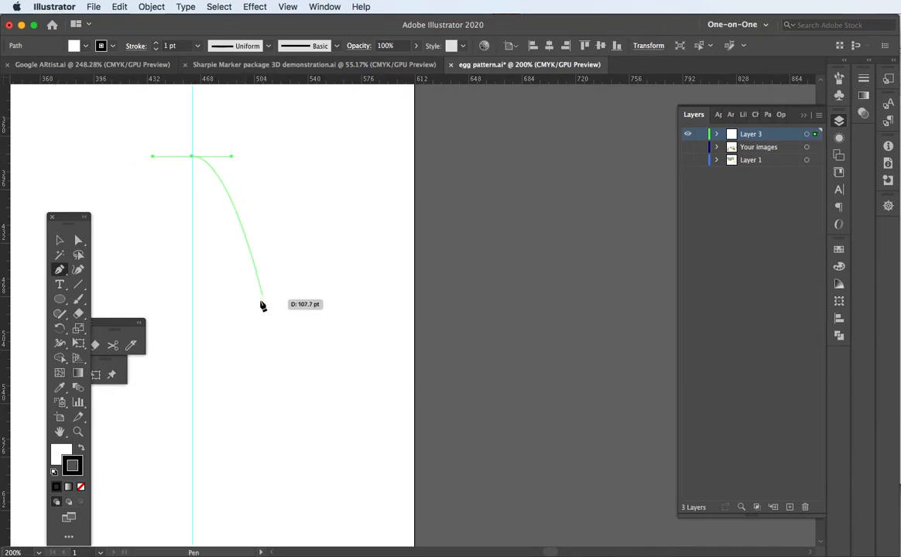
{"action": "mouse_move", "coordinate": [193, 331]}
{"action": "left_mouse_down"}
{"action": "mouse_move", "coordinate": [94, 332]}
{"action": "mouse_move", "coordinate": [106, 332]}
{"action": "left_mouse_up"}
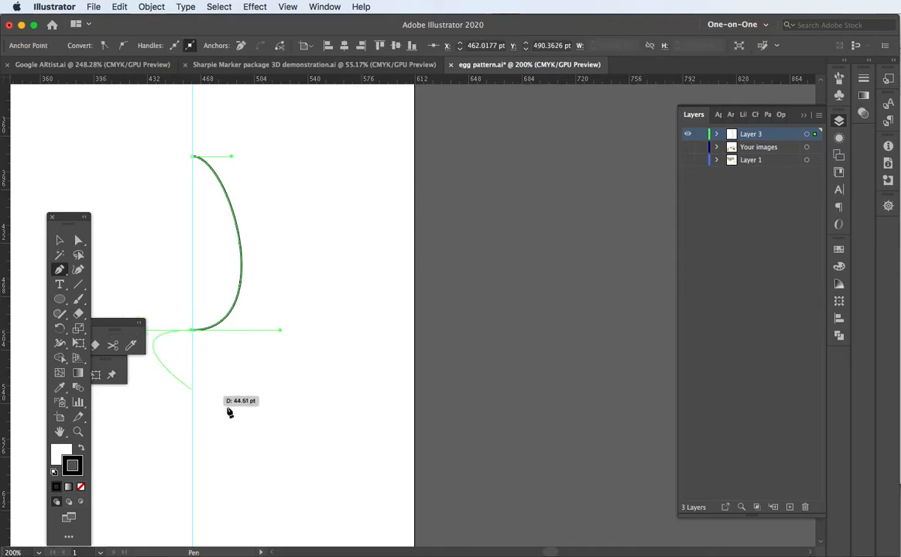
{"action": "left_click", "coordinate": [192, 329]}
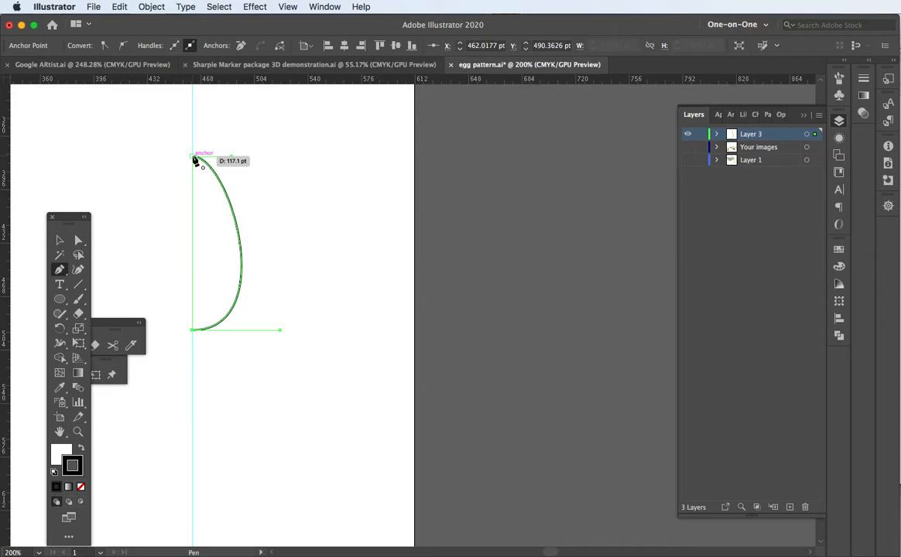
{"action": "left_click", "coordinate": [195, 158]}
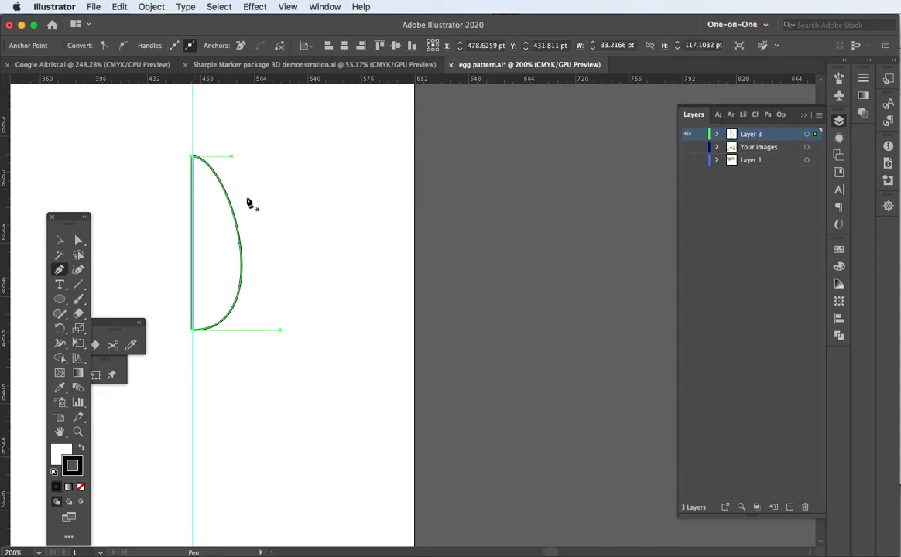
{"action": "left_click", "coordinate": [59, 240]}
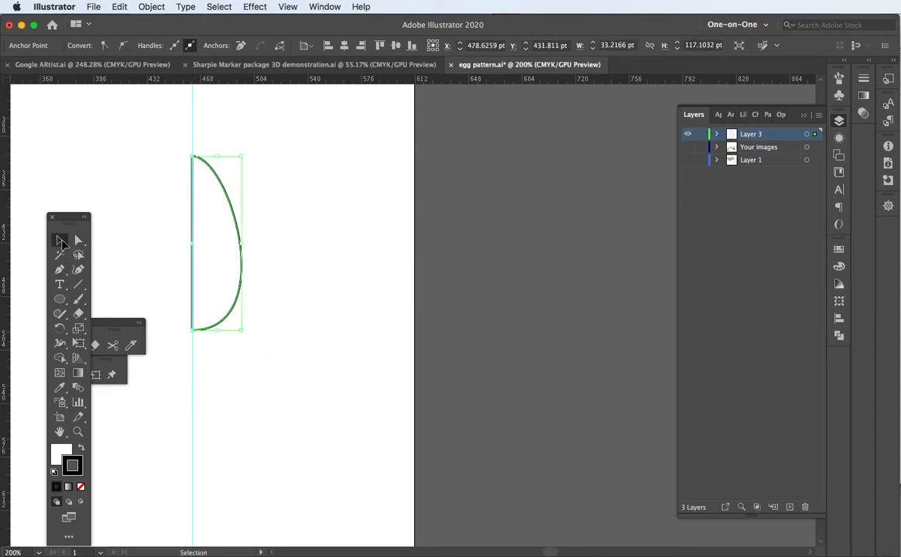
Step: Lengthen the lower anchor's curve handle slightly, widening the half egg to about 35 pt
{"action": "left_click", "coordinate": [262, 177]}
{"action": "left_click", "coordinate": [234, 224]}
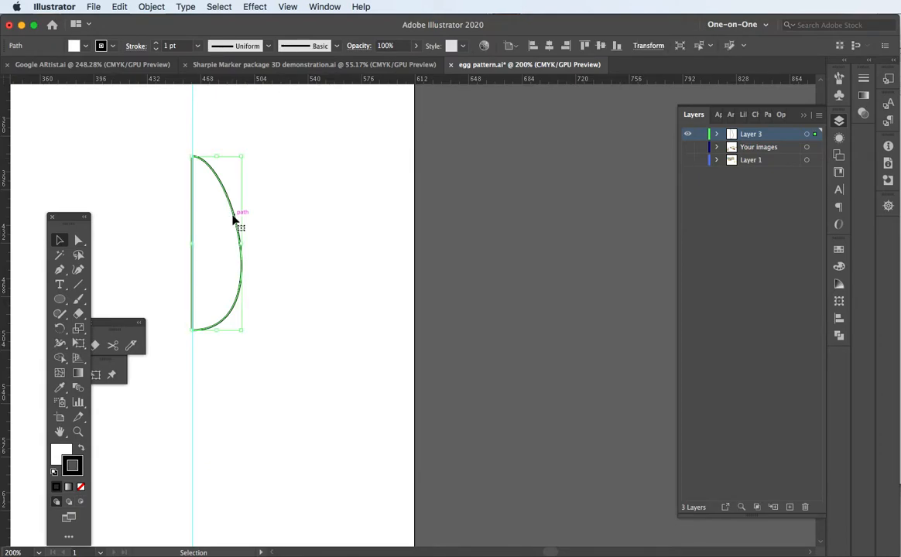
{"action": "key", "text": "a"}
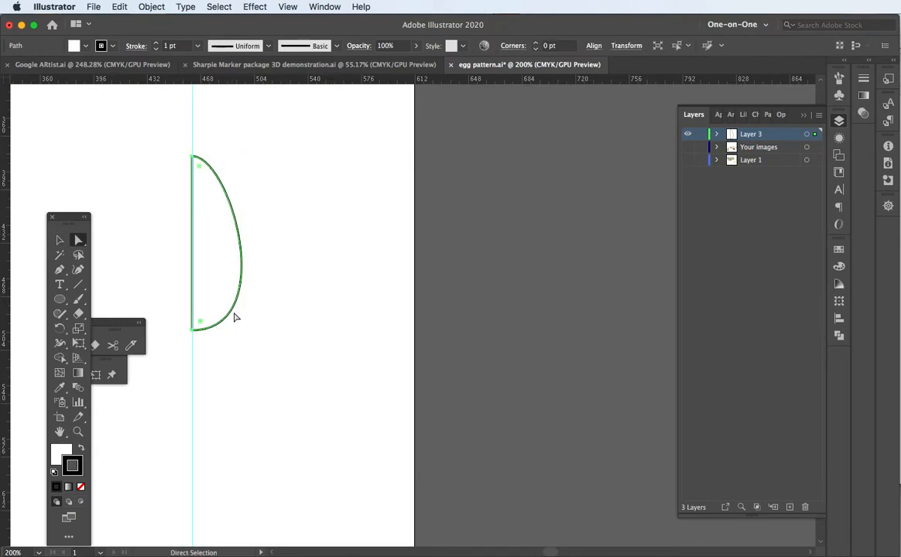
{"action": "left_click_drag", "start_coordinate": [193, 332], "coordinate": [299, 333]}
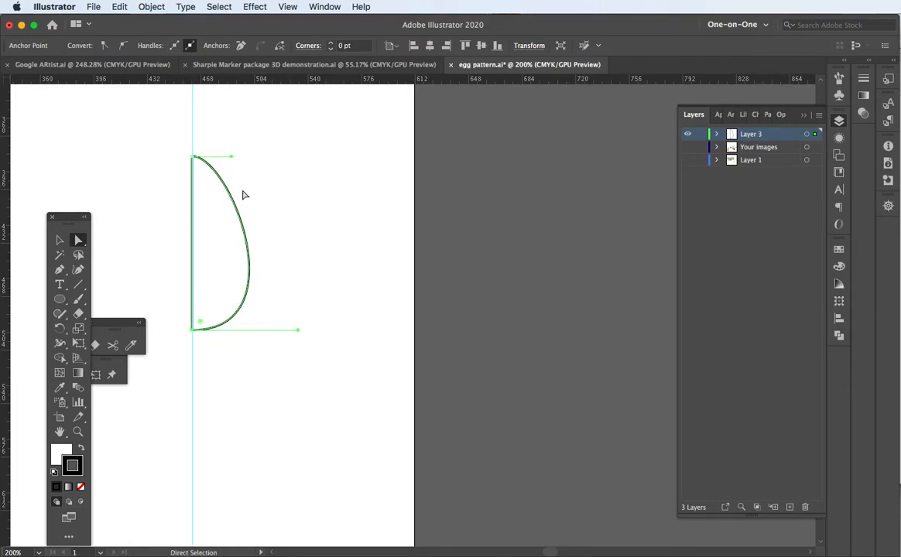
{"action": "key", "text": "super+z"}
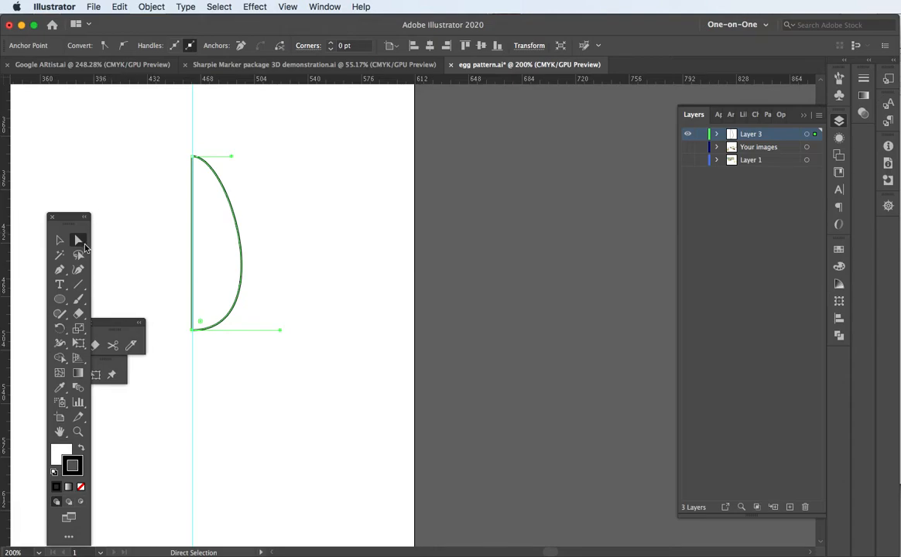
{"action": "left_click_drag", "start_coordinate": [281, 332], "coordinate": [286, 334]}
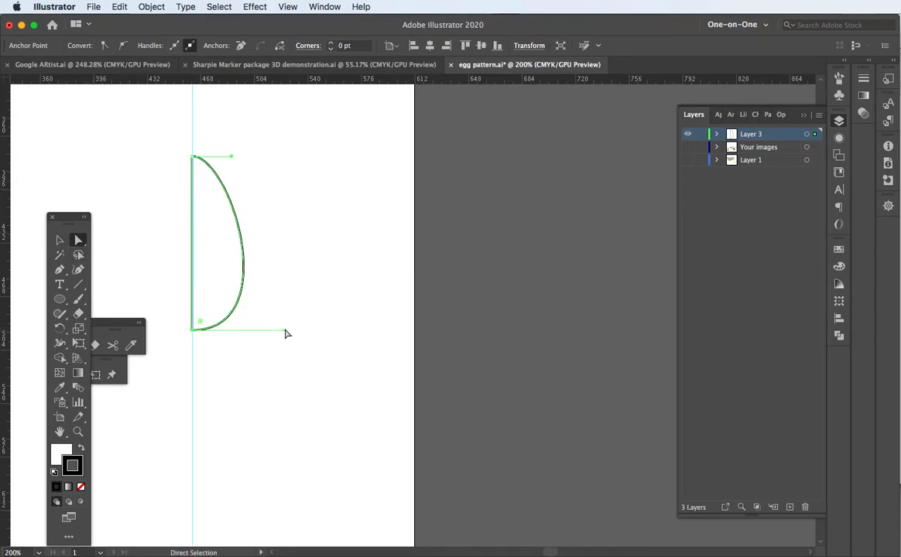
Step: Try to reshape the half egg's curved side by pulling its segment outward with the Anchor Point tool
{"action": "key", "text": "shift+c"}
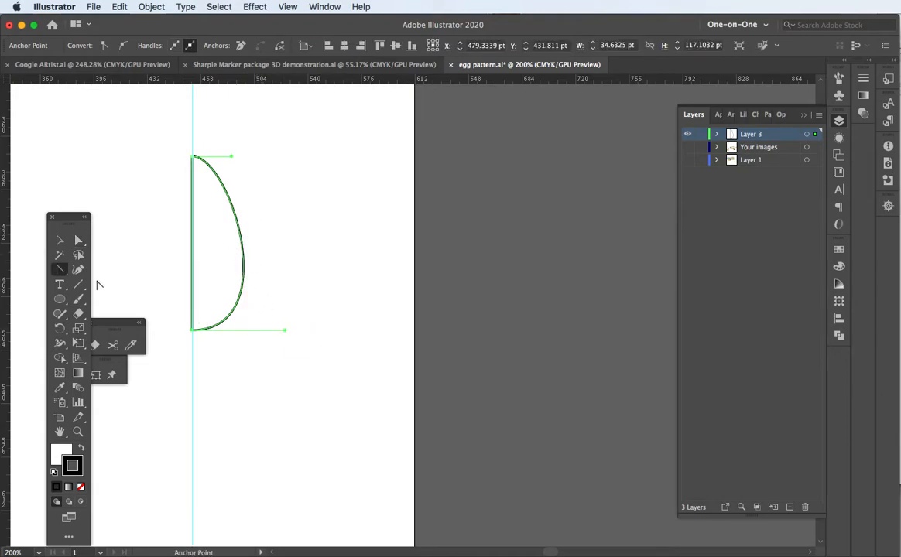
{"action": "left_click_drag", "start_coordinate": [64, 272], "coordinate": [93, 312]}
{"action": "left_click_drag", "start_coordinate": [240, 244], "coordinate": [296, 242]}
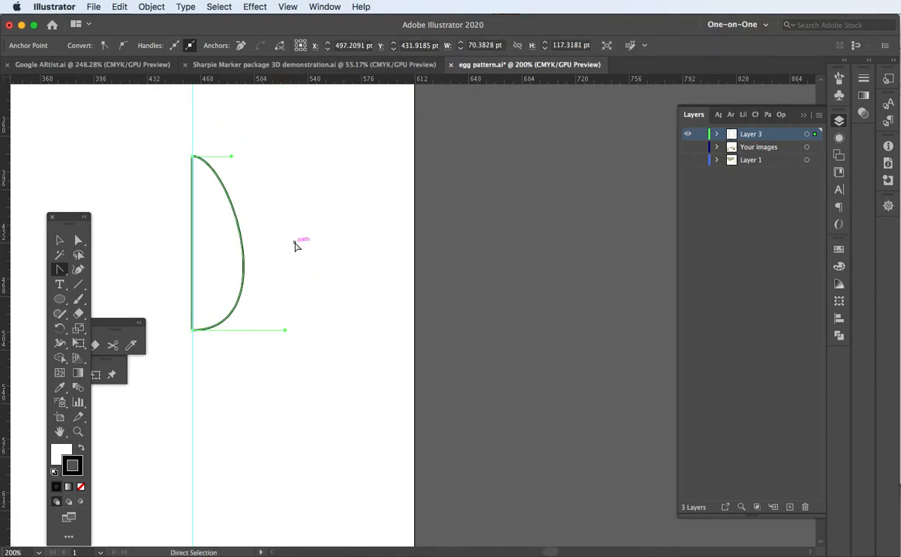
Step: Remove the half egg's stroke and fill it with a vivid pinkish red, about C 0, M 96, Y 45, K 0
{"action": "left_click", "coordinate": [57, 242]}
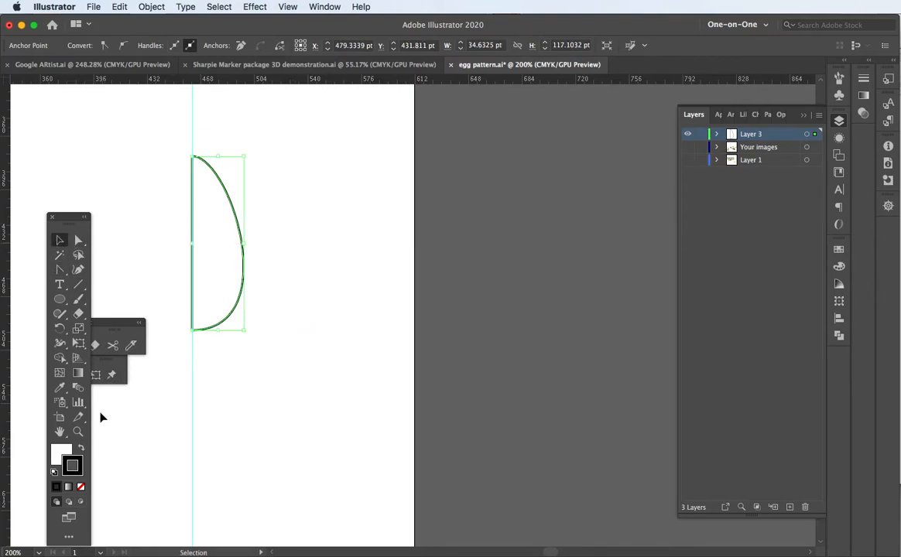
{"action": "left_click", "coordinate": [80, 449]}
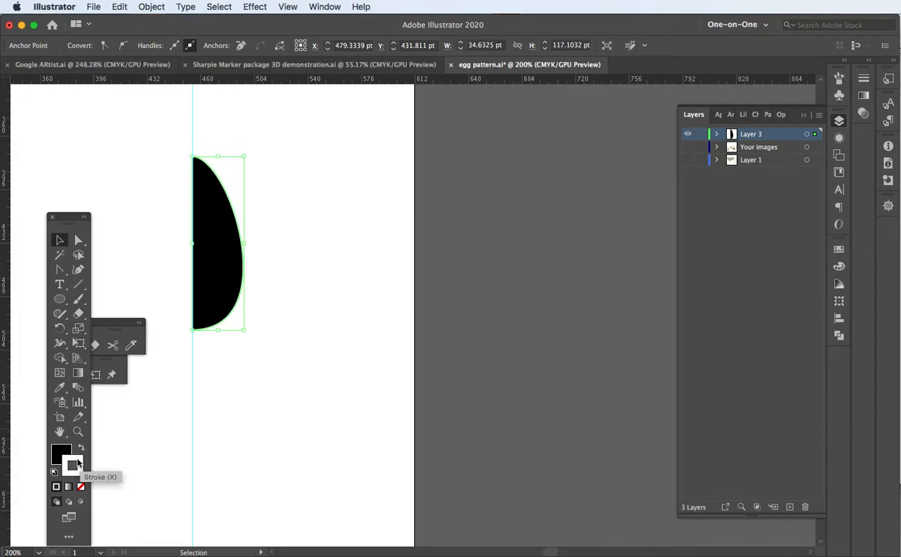
{"action": "left_click", "coordinate": [75, 464]}
{"action": "left_click", "coordinate": [82, 488]}
{"action": "left_click", "coordinate": [62, 457]}
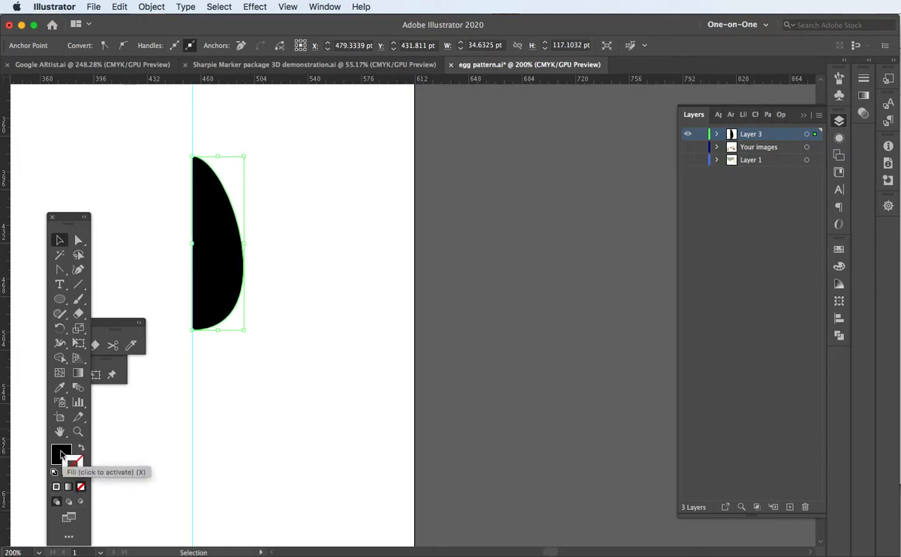
{"action": "double_click", "coordinate": [62, 457]}
{"action": "left_click", "coordinate": [531, 308]}
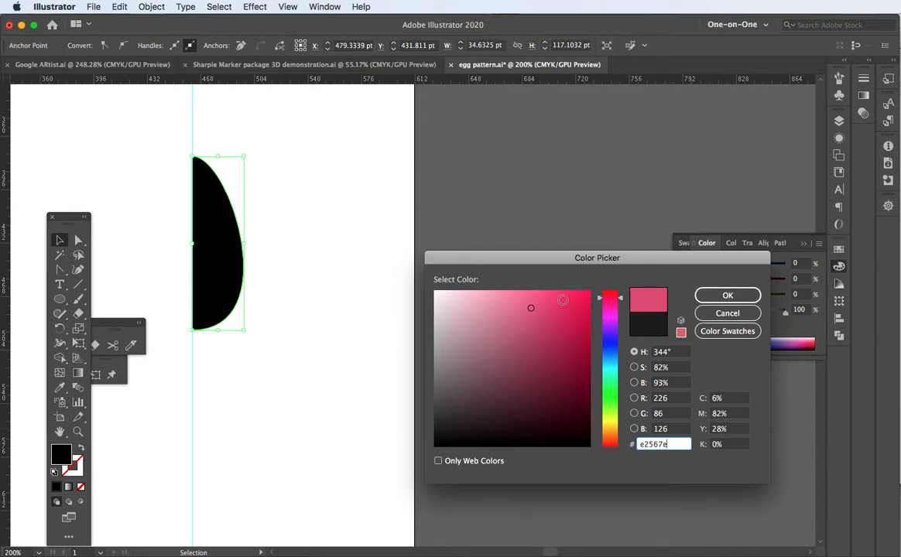
{"action": "left_click", "coordinate": [566, 302]}
{"action": "left_click", "coordinate": [728, 295]}
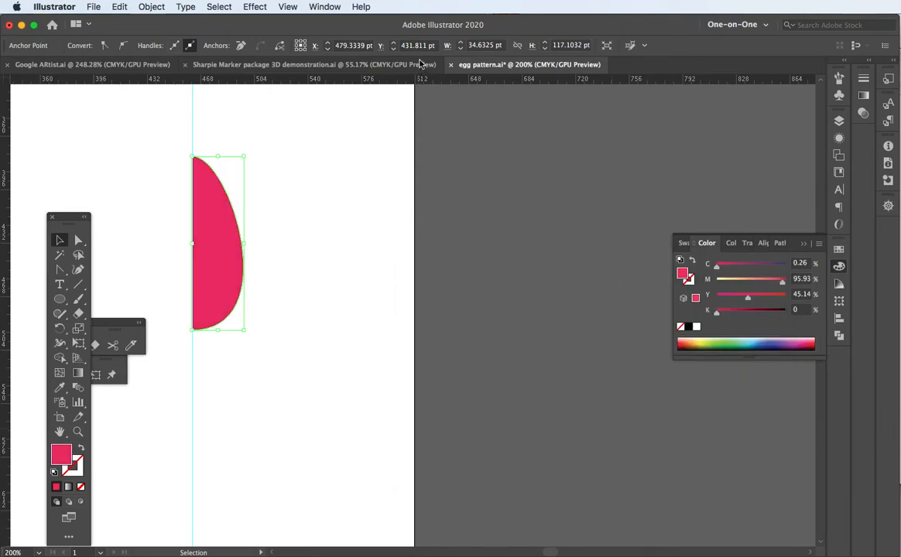
Step: Apply a 3D Revolve effect to the half egg, turning it 360° from its left edge with plastic shading
{"action": "left_click", "coordinate": [256, 7]}
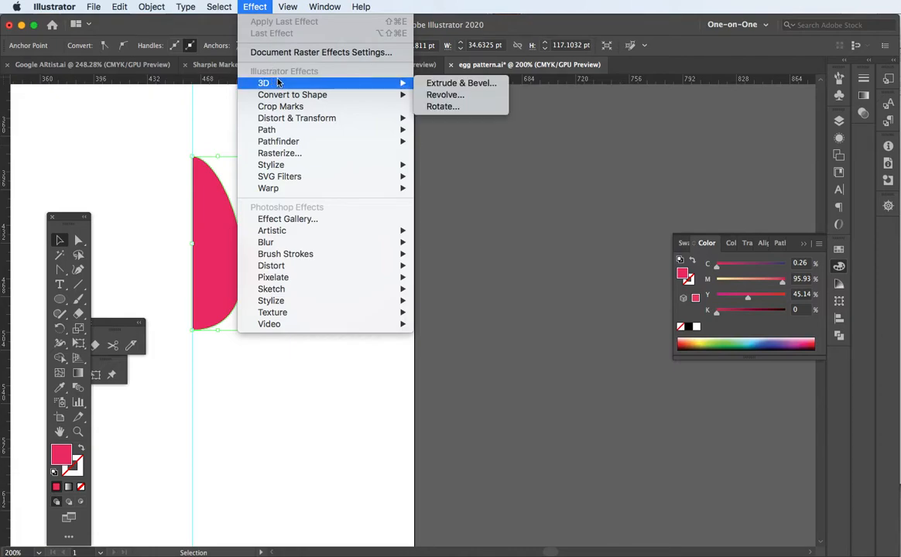
{"action": "mouse_move", "coordinate": [387, 83]}
{"action": "left_click", "coordinate": [444, 95]}
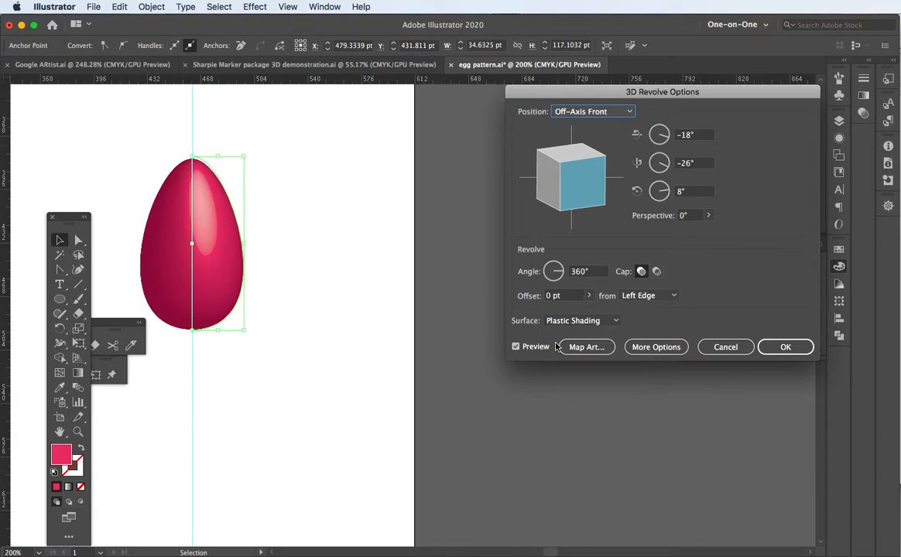
Step: Add a second light to the revolved egg, position it at the lower left, and move it behind the object
{"action": "left_click", "coordinate": [649, 350]}
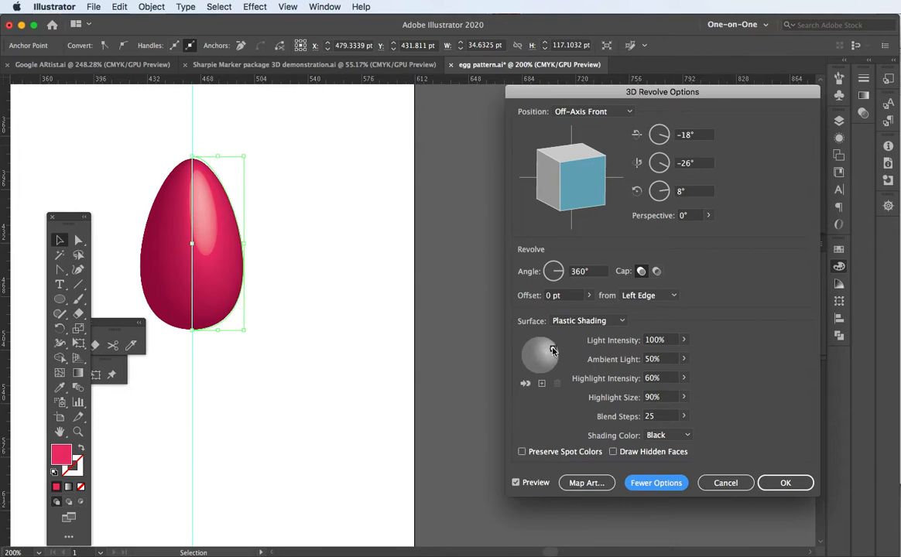
{"action": "left_click", "coordinate": [541, 383]}
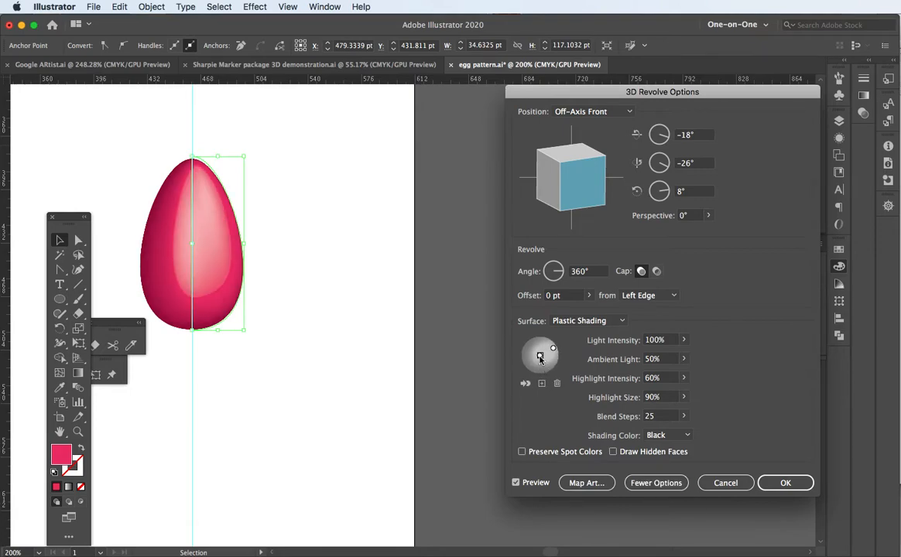
{"action": "left_click_drag", "start_coordinate": [540, 356], "coordinate": [528, 364]}
{"action": "left_click", "coordinate": [526, 384]}
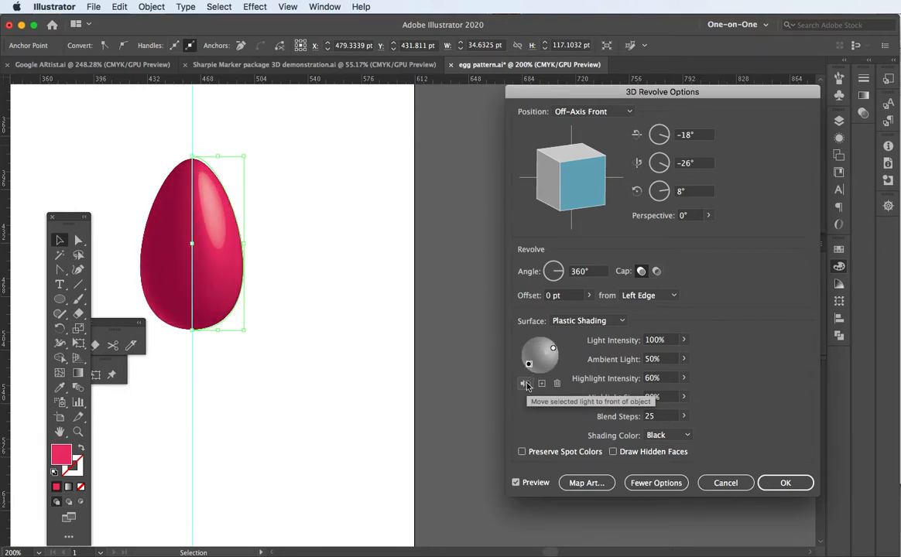
Step: Bring the selected second light to the front of the egg and map the New Symbol 6 pattern onto its surface
{"action": "left_click", "coordinate": [526, 384]}
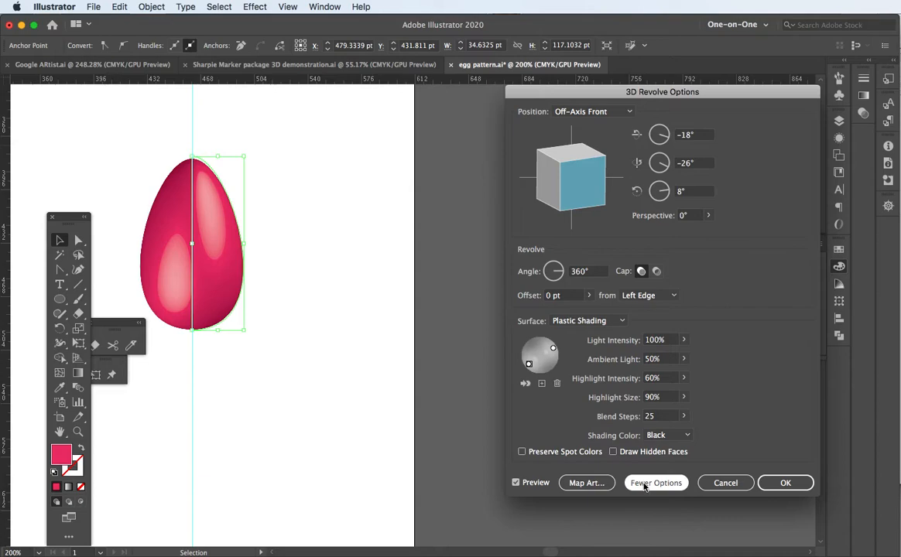
{"action": "left_click", "coordinate": [590, 483]}
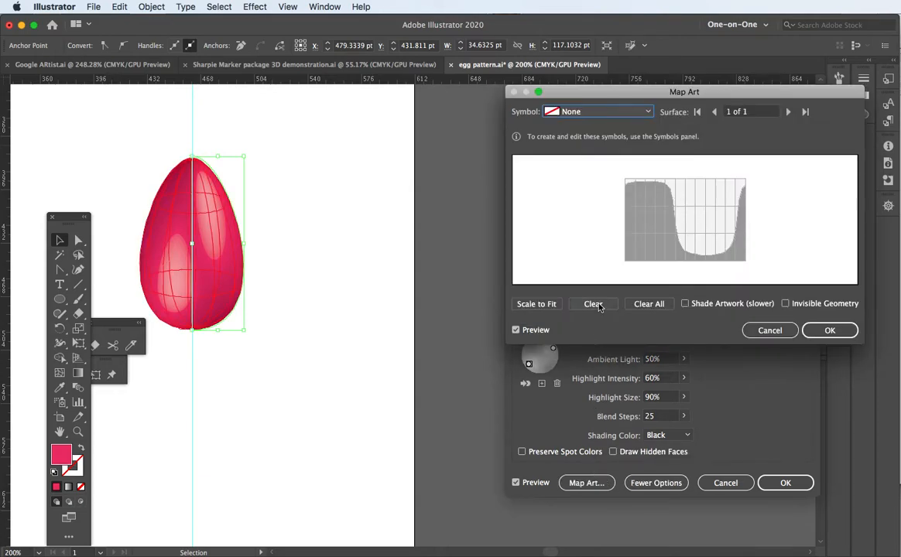
{"action": "left_click", "coordinate": [627, 111]}
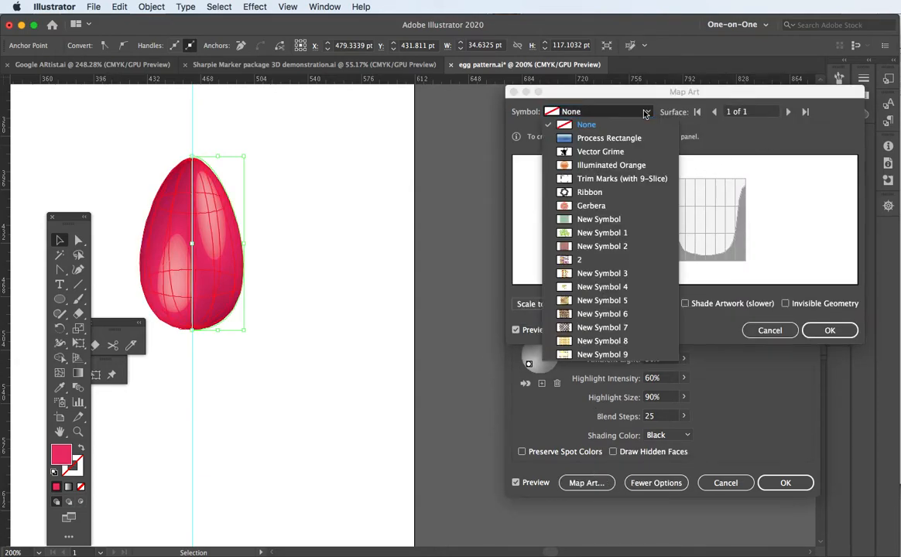
{"action": "left_click", "coordinate": [596, 313]}
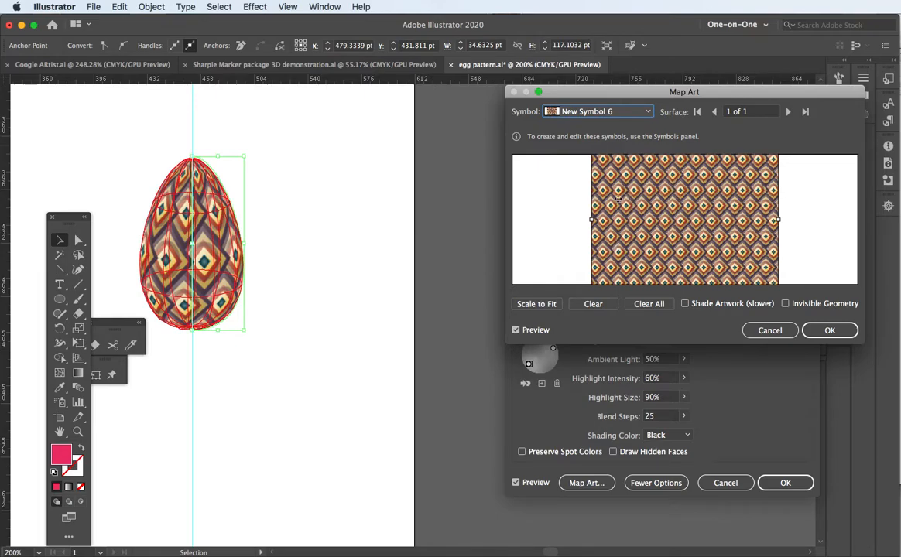
Step: Replace the mapped art with the Process Rectangle symbol, stretched past both surface edges into a thin band around the egg's lower half
{"action": "left_click", "coordinate": [651, 114]}
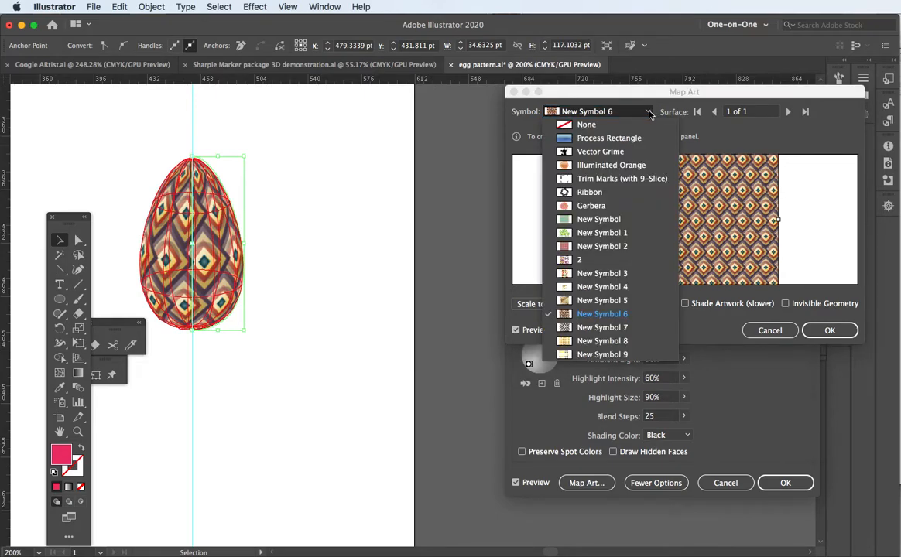
{"action": "left_click", "coordinate": [586, 141]}
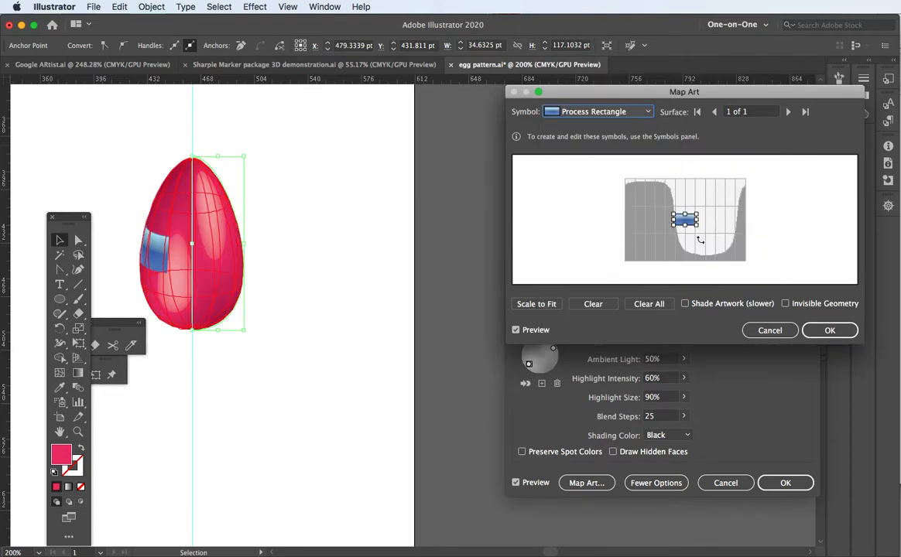
{"action": "left_click_drag", "start_coordinate": [697, 216], "coordinate": [766, 210]}
{"action": "left_click_drag", "start_coordinate": [676, 212], "coordinate": [610, 212]}
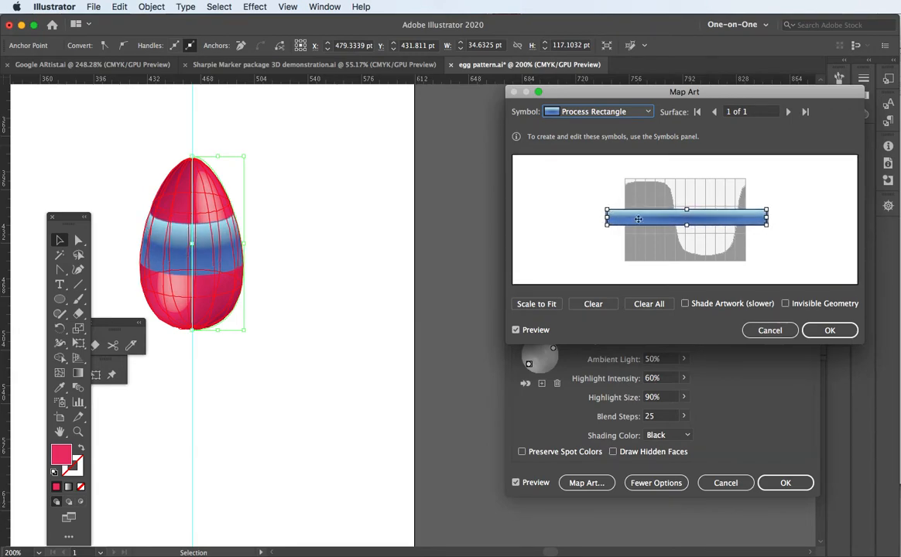
{"action": "left_click_drag", "start_coordinate": [689, 208], "coordinate": [688, 213]}
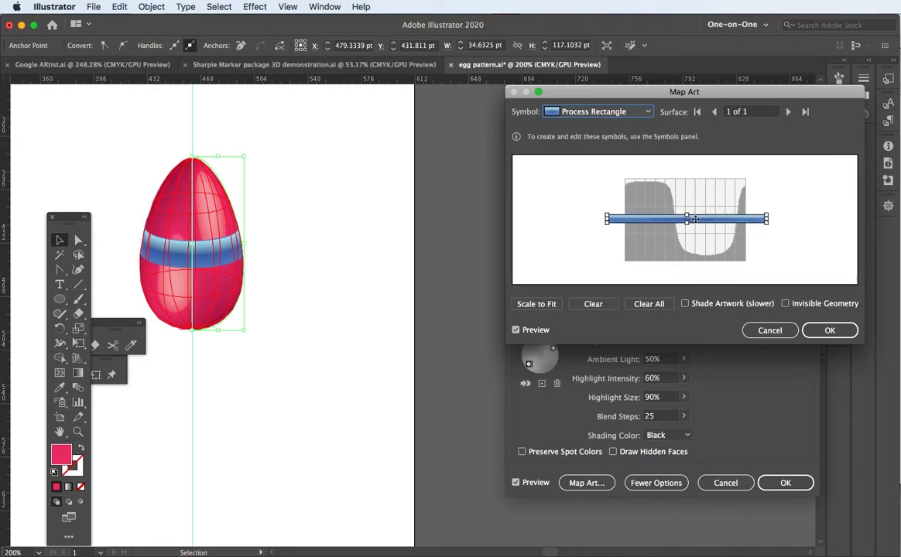
{"action": "left_click_drag", "start_coordinate": [687, 224], "coordinate": [705, 231]}
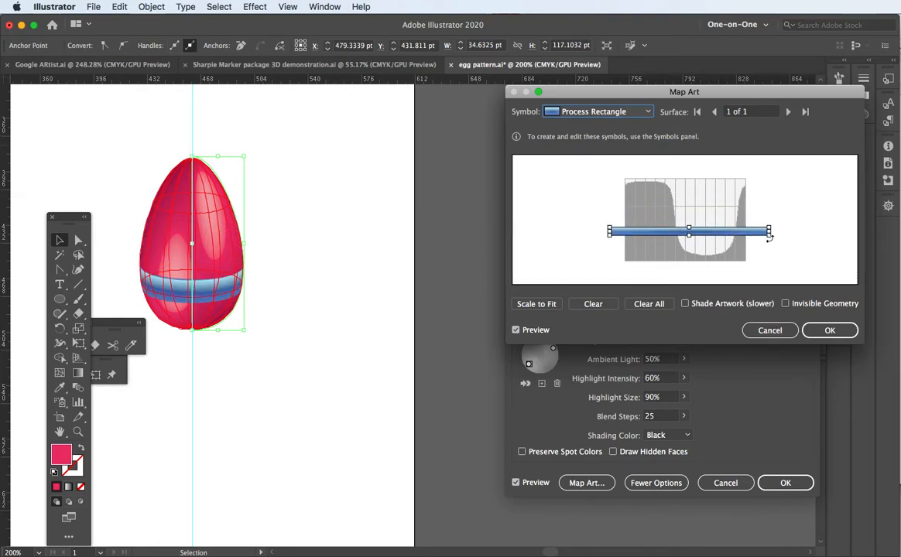
Step: Turn on shading for the mapped artwork and apply the Map Art and 3D Revolve settings
{"action": "left_click", "coordinate": [686, 304]}
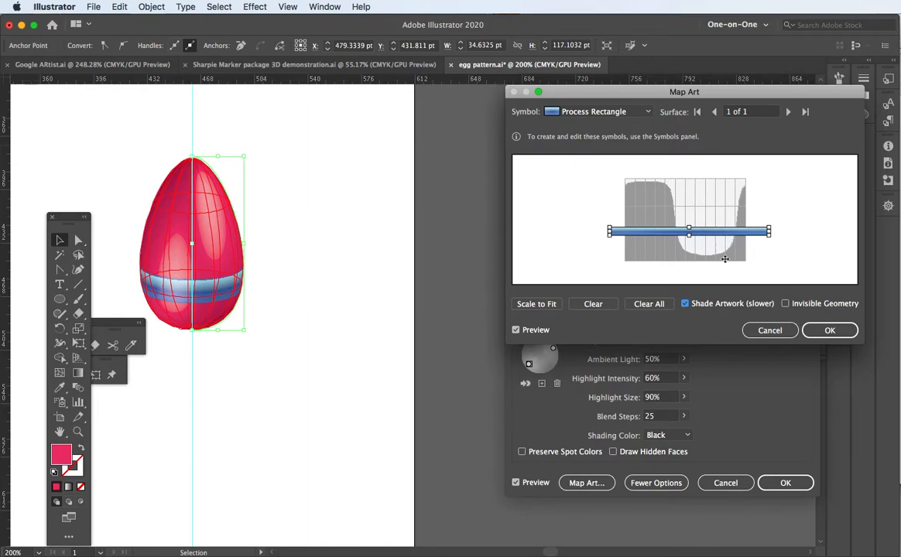
{"action": "left_click", "coordinate": [822, 331]}
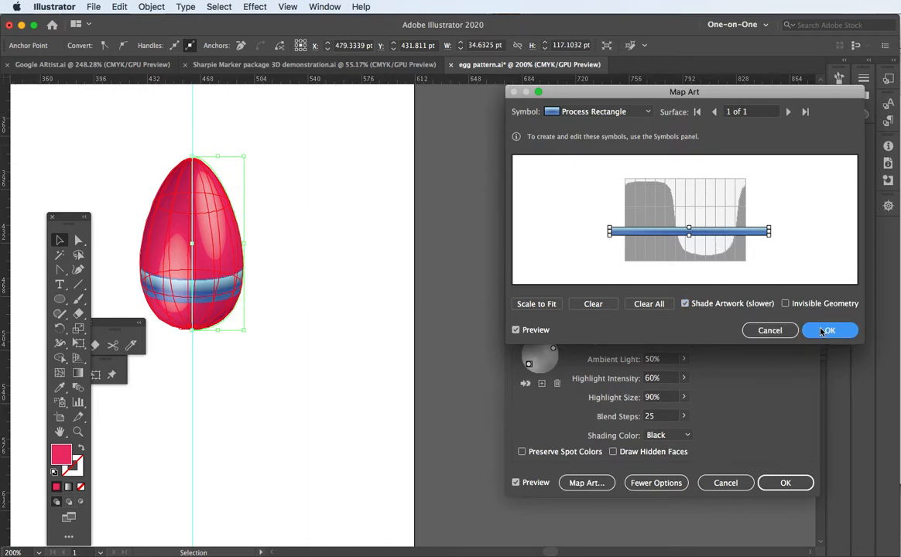
{"action": "left_click", "coordinate": [778, 496]}
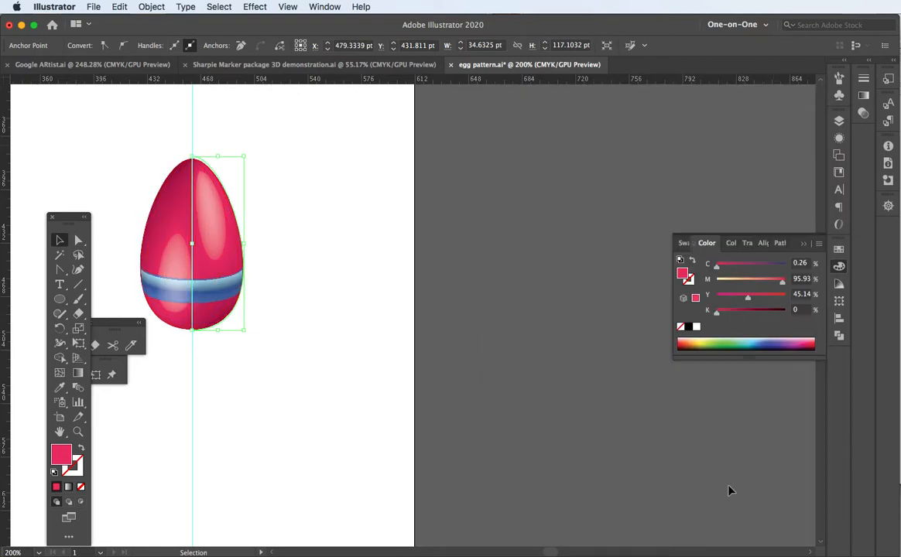
Step: Try moving the egg to the right and rotating its path counterclockwise, and undo both changes
{"action": "left_click_drag", "start_coordinate": [214, 224], "coordinate": [296, 216]}
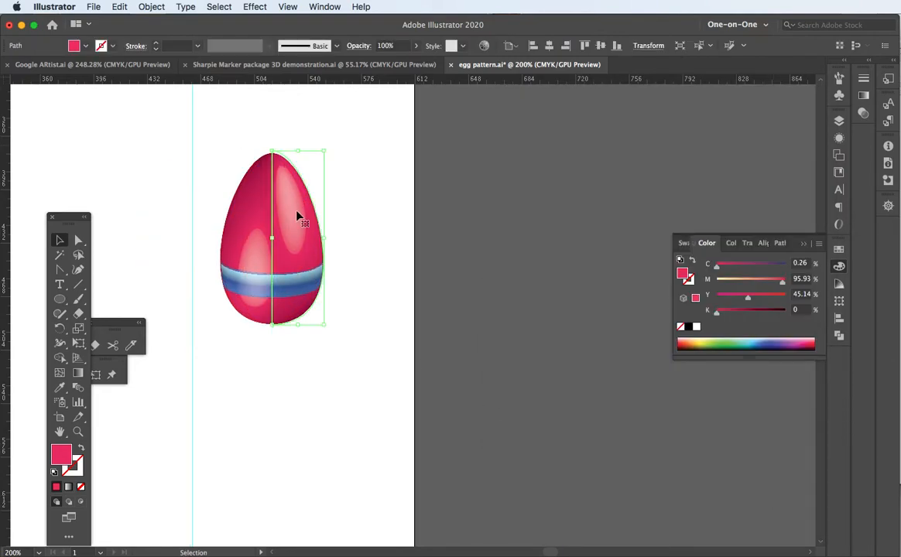
{"action": "left_click_drag", "start_coordinate": [329, 146], "coordinate": [289, 133]}
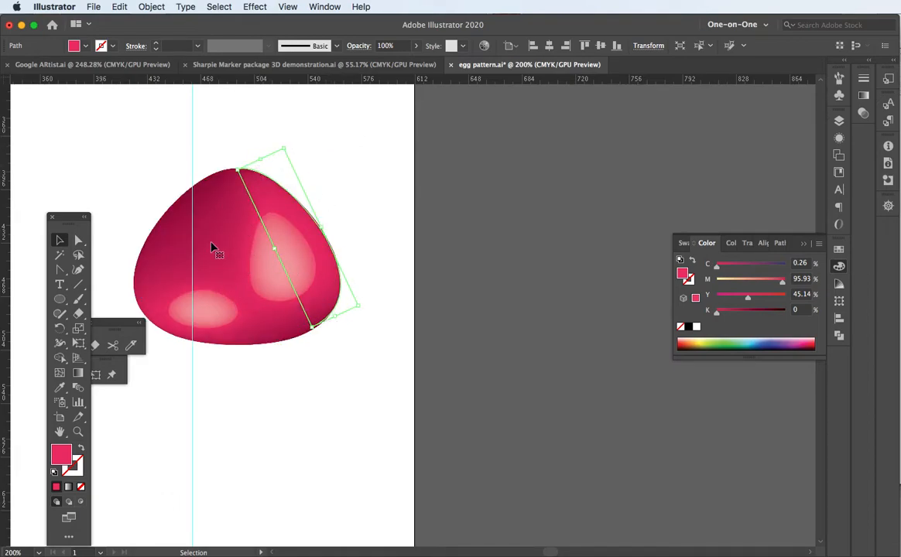
{"action": "key", "text": "super+z"}
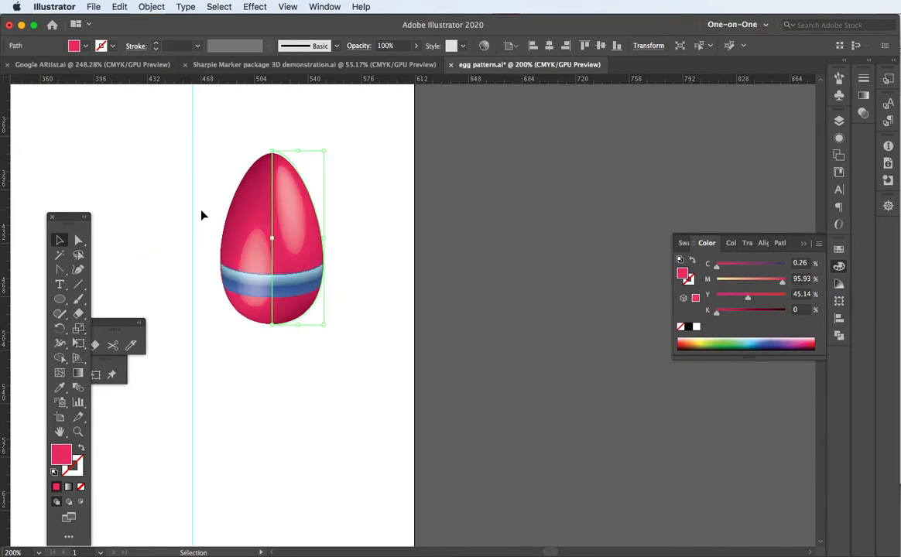
{"action": "key", "text": "super+z"}
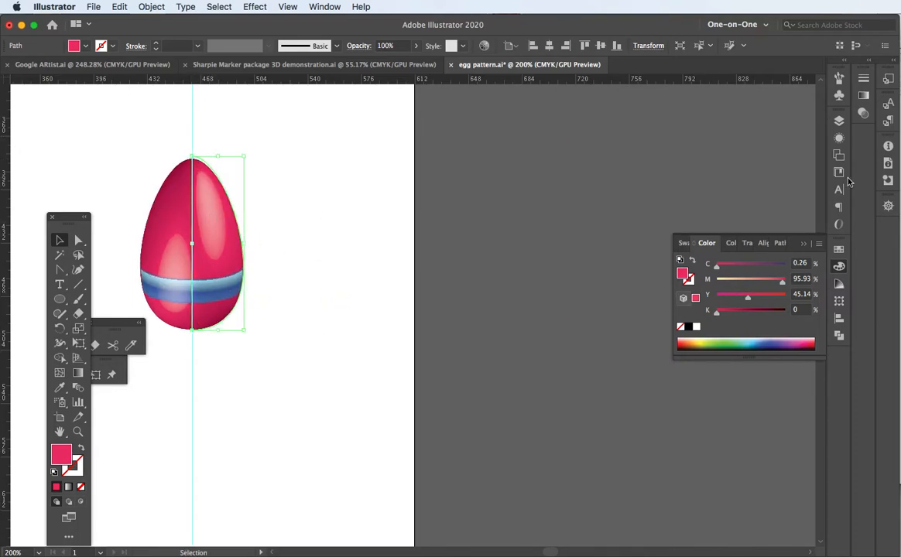
Step: Reopen the egg's 3D Revolve effect for editing, try a free rotation, and set the position to Isometric Left
{"action": "left_click", "coordinate": [839, 139]}
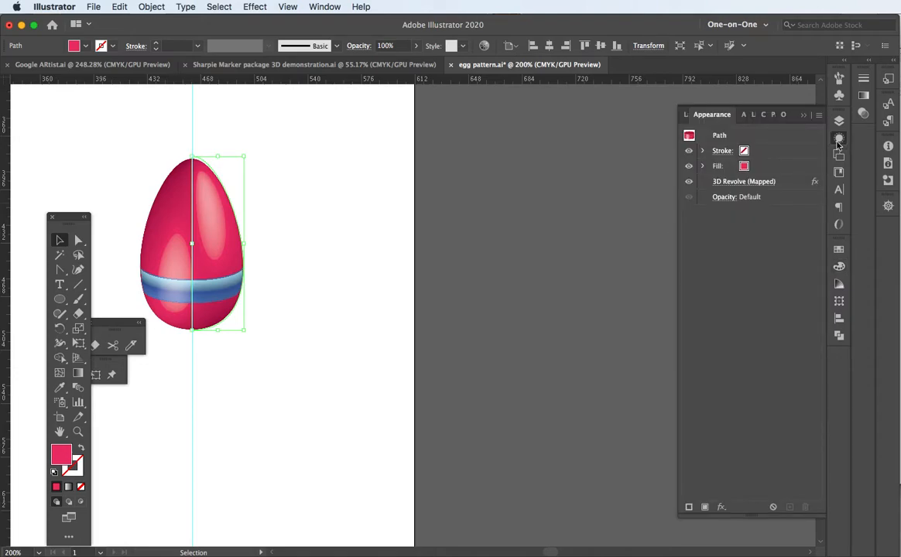
{"action": "left_click", "coordinate": [736, 182]}
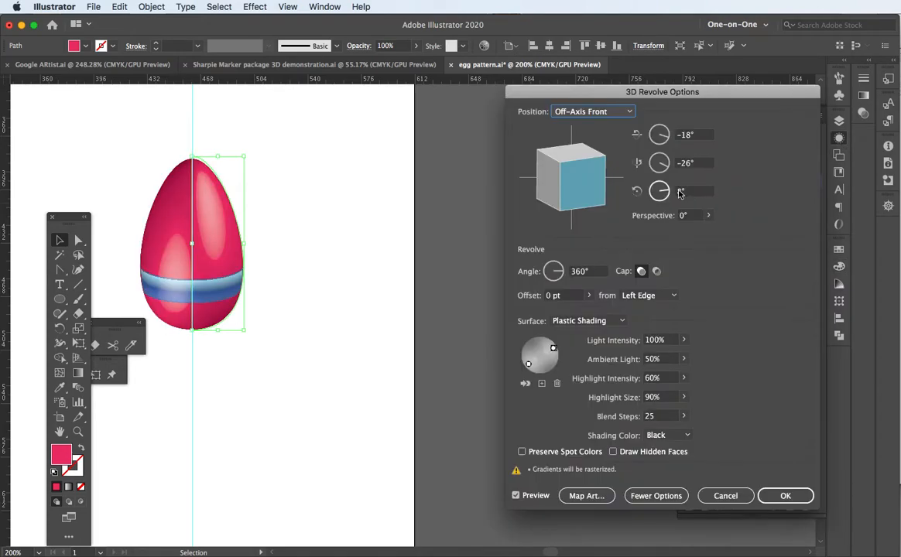
{"action": "left_click_drag", "start_coordinate": [699, 94], "coordinate": [609, 106]}
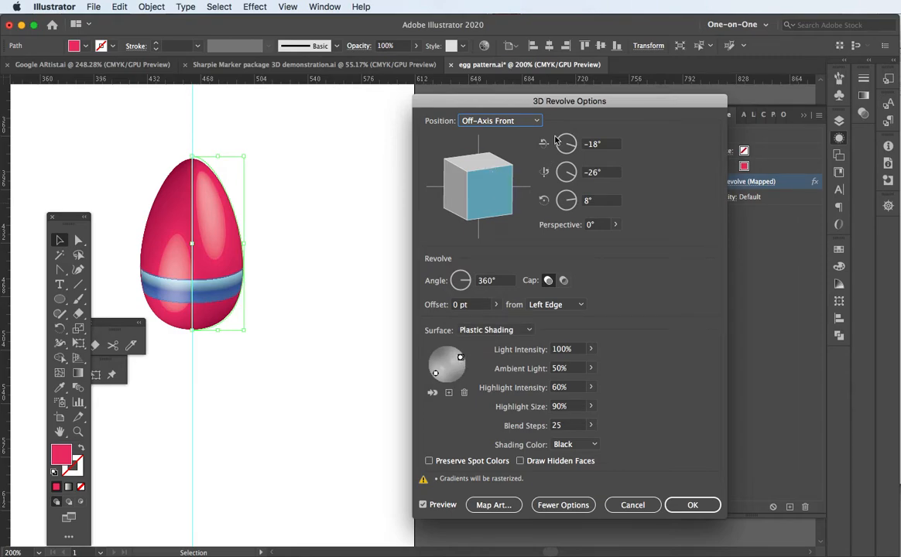
{"action": "left_click_drag", "start_coordinate": [461, 175], "coordinate": [519, 117]}
{"action": "left_click", "coordinate": [517, 121]}
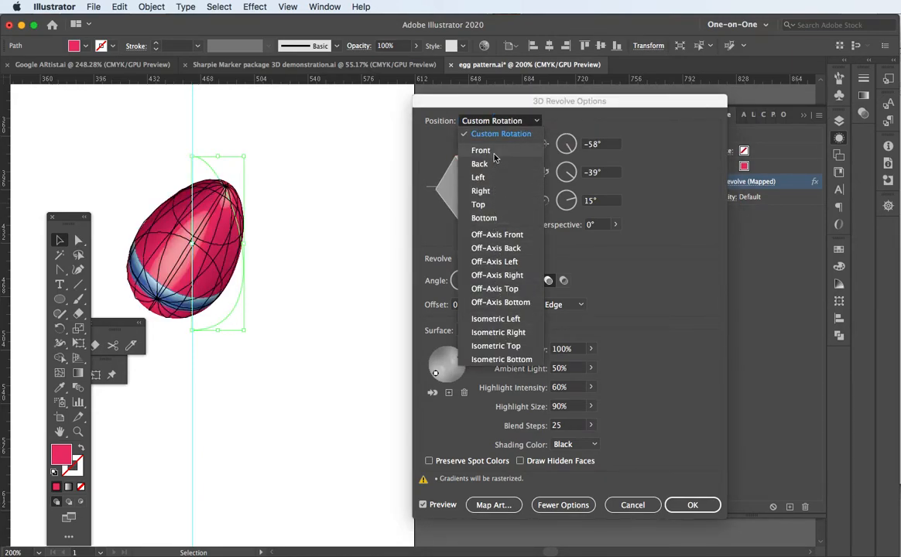
{"action": "left_click", "coordinate": [508, 320]}
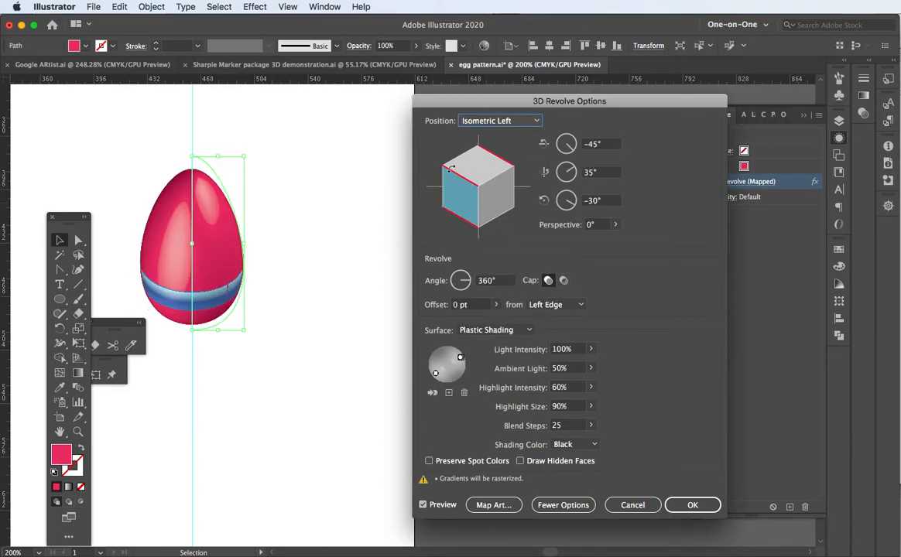
Step: Rotate the egg to -25° around X and -8° around Z, set its Y rotation to -35°, and apply the effect
{"action": "mouse_move", "coordinate": [453, 179]}
{"action": "left_mouse_down"}
{"action": "mouse_move", "coordinate": [468, 190]}
{"action": "mouse_move", "coordinate": [492, 183]}
{"action": "mouse_move", "coordinate": [488, 189]}
{"action": "mouse_move", "coordinate": [481, 169]}
{"action": "left_mouse_up"}
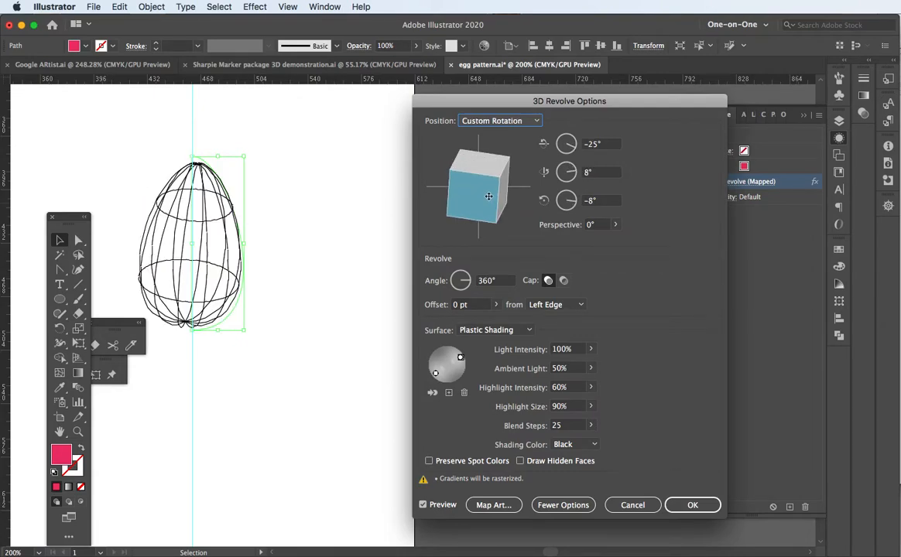
{"action": "left_click", "coordinate": [595, 174]}
{"action": "key", "text": "Down"}
{"action": "key", "text": "Up"}
{"action": "key", "text": "Up"}
{"action": "key", "text": "Up"}
{"action": "key", "text": "Up"}
{"action": "key", "text": "Up"}
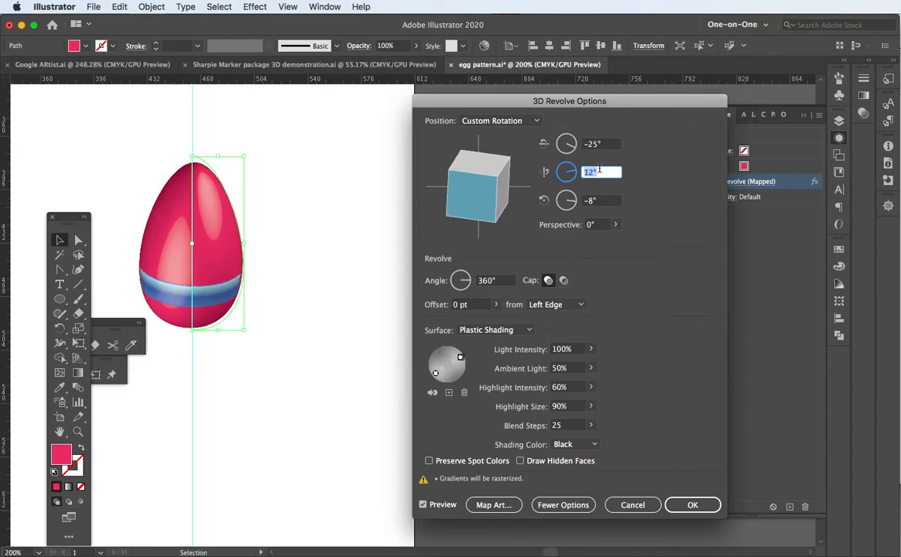
{"action": "type", "text": "-35"}
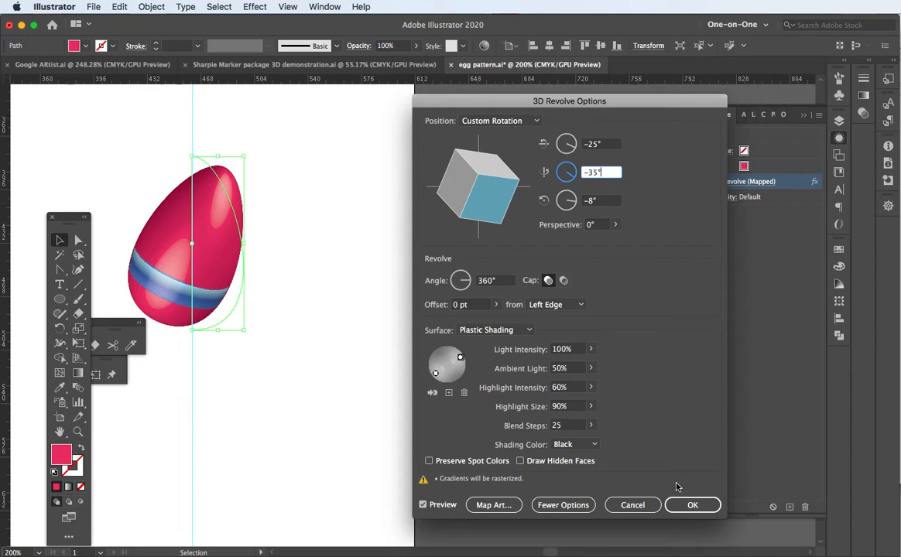
{"action": "left_click", "coordinate": [684, 504]}
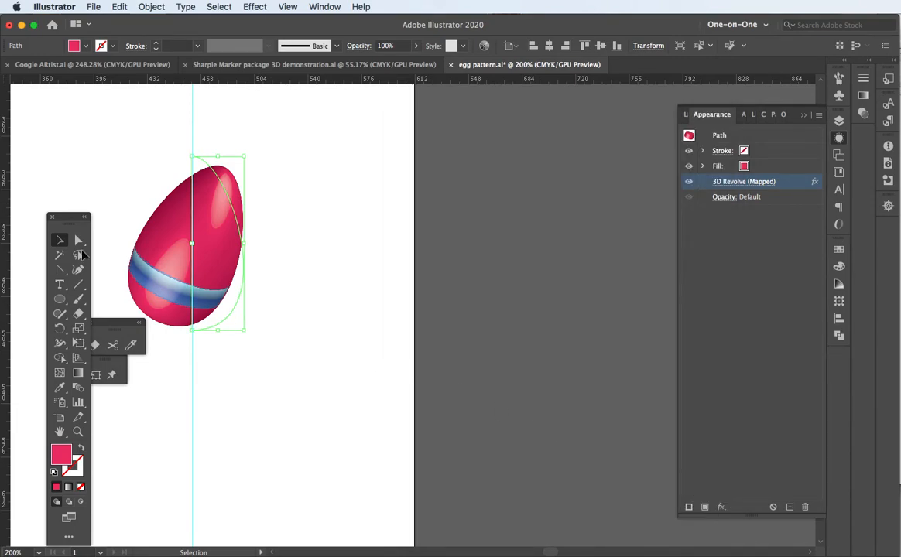
Step: Draw a small square below the egg with the Rectangle tool and fill it with bright yellow
{"action": "left_click", "coordinate": [60, 300]}
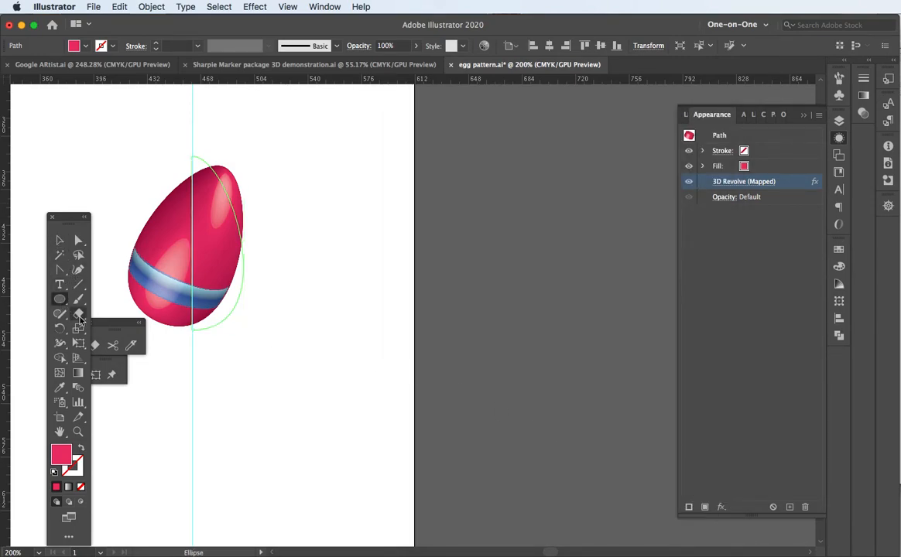
{"action": "left_click", "coordinate": [60, 301]}
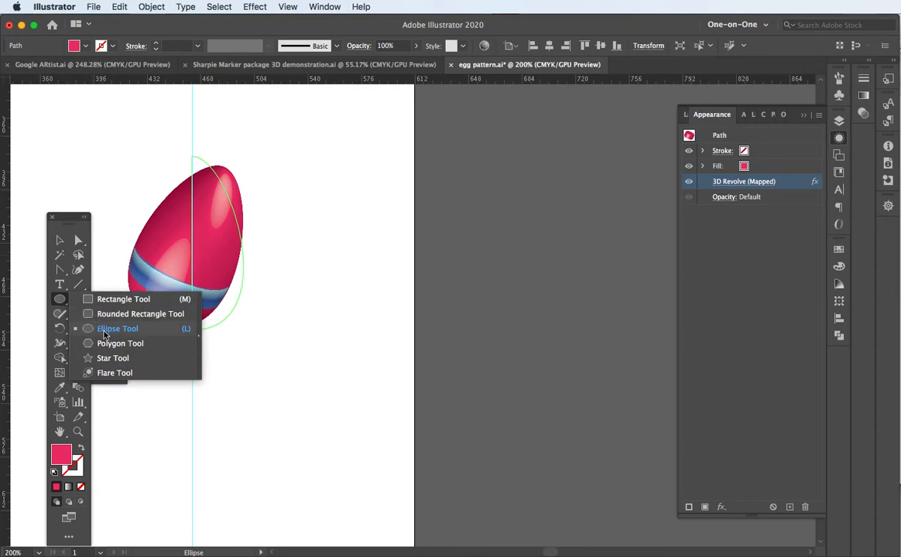
{"action": "left_click", "coordinate": [120, 299]}
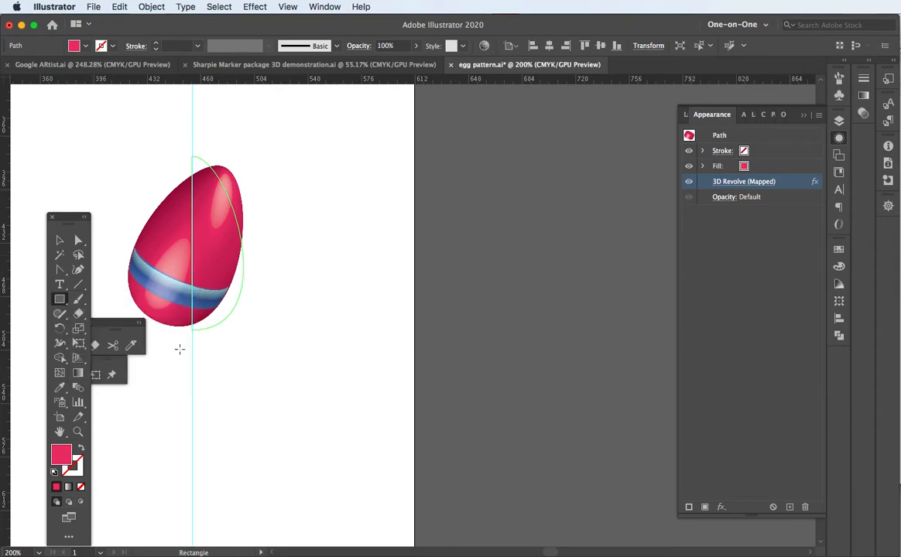
{"action": "left_click_drag", "start_coordinate": [215, 374], "coordinate": [248, 405]}
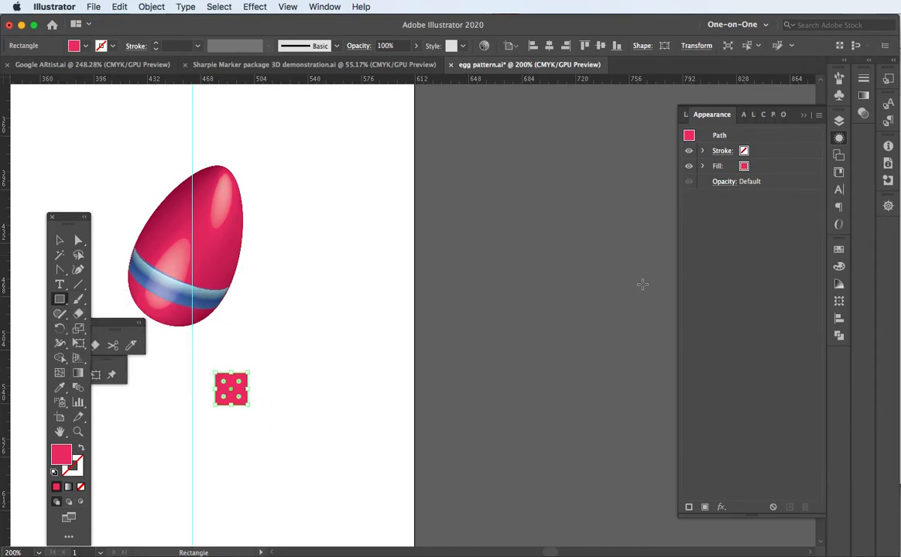
{"action": "left_click", "coordinate": [839, 249]}
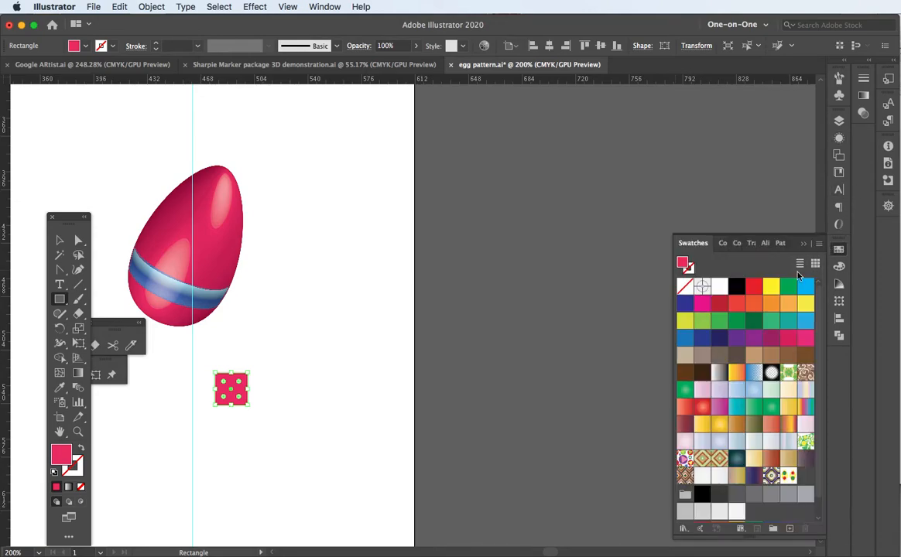
{"action": "left_click", "coordinate": [773, 286]}
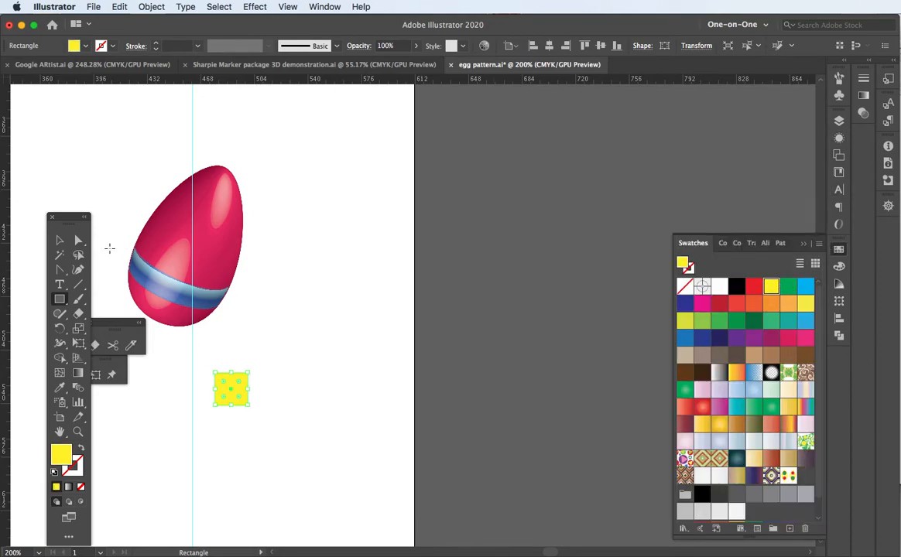
Step: Duplicate the yellow square to the right with a narrow gap and repeat the copy to make a row of nine squares
{"action": "left_click", "coordinate": [60, 240]}
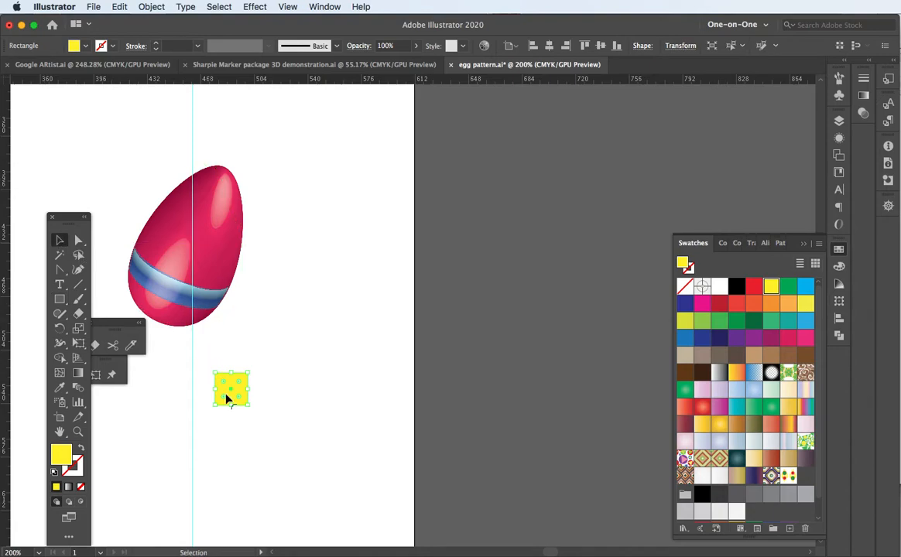
{"action": "left_click_drag", "start_coordinate": [234, 395], "coordinate": [277, 393]}
{"action": "key", "text": "super+d"}
{"action": "key", "text": "super+d"}
{"action": "key", "text": "super+d"}
{"action": "key", "text": "super+d"}
{"action": "key", "text": "super+d"}
{"action": "key", "text": "super+d"}
{"action": "key", "text": "super+d"}
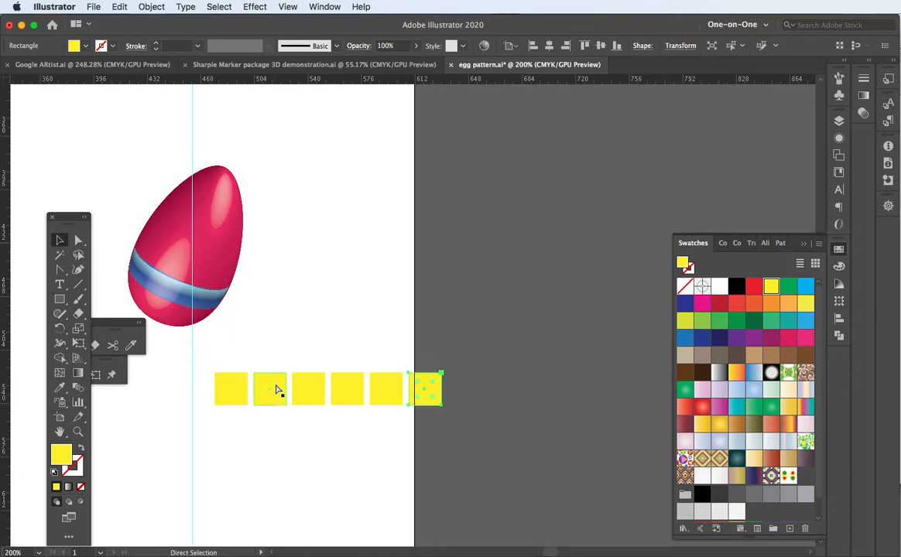
Step: Save the row of nine yellow squares as a dynamic symbol with the Movie Clip export type and the default name
{"action": "left_click_drag", "start_coordinate": [200, 360], "coordinate": [601, 420]}
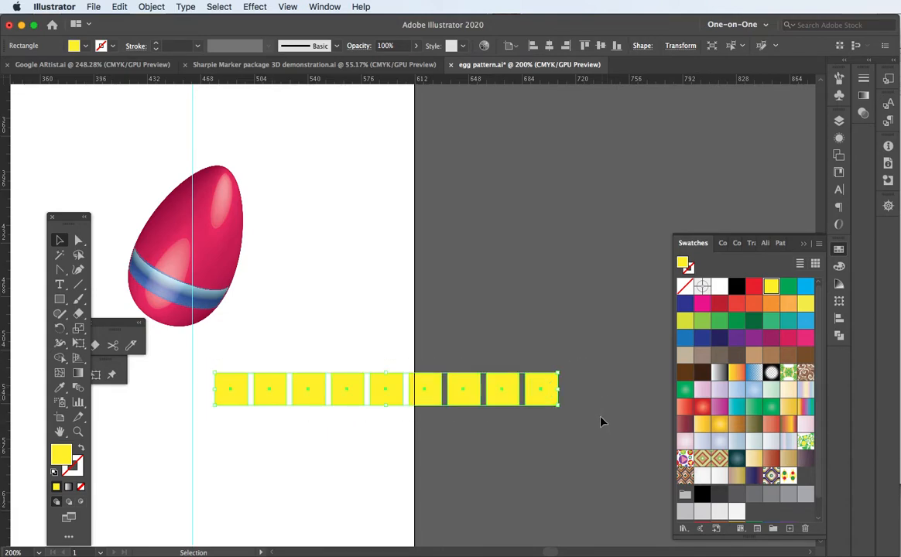
{"action": "left_click", "coordinate": [839, 96]}
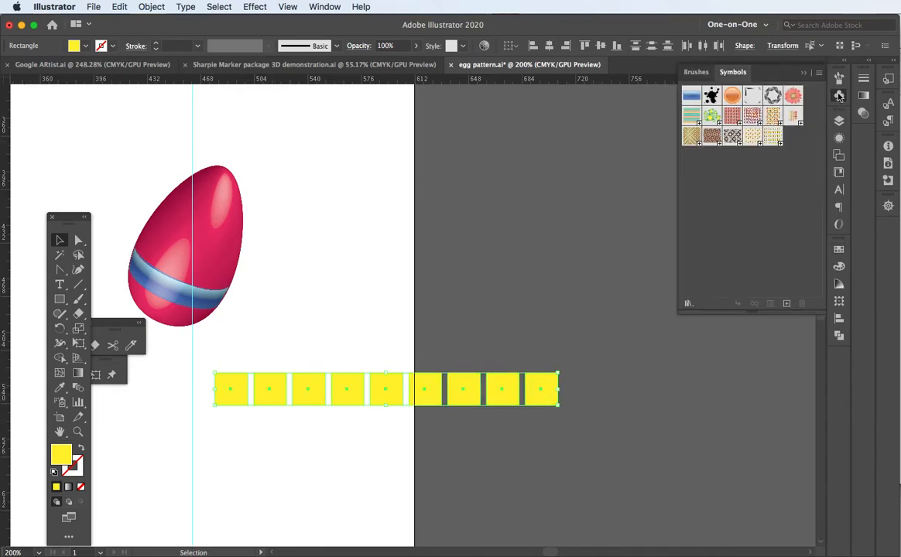
{"action": "left_click", "coordinate": [786, 305]}
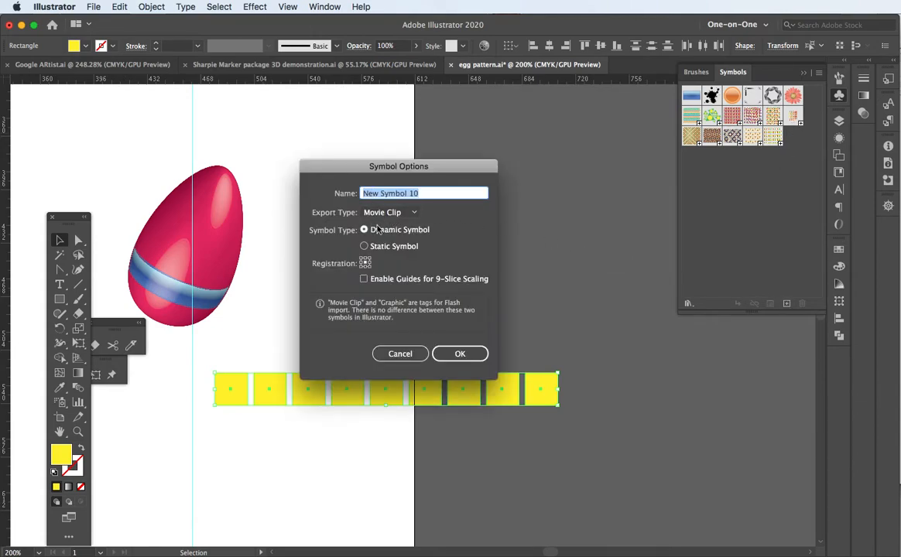
{"action": "left_click", "coordinate": [460, 354]}
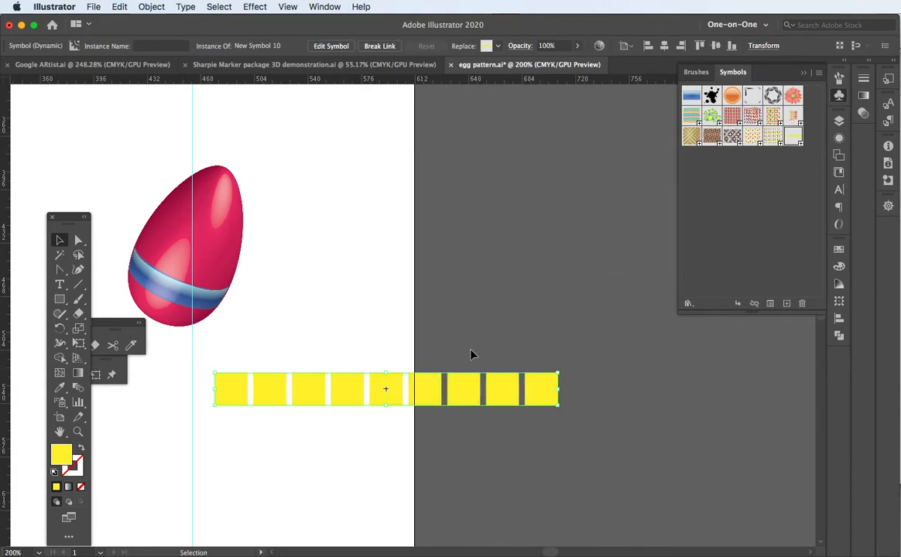
Step: Reopen the egg's 3D Revolve effect and map New Symbol 10 onto the surface in place of the blue band
{"action": "left_click", "coordinate": [209, 239]}
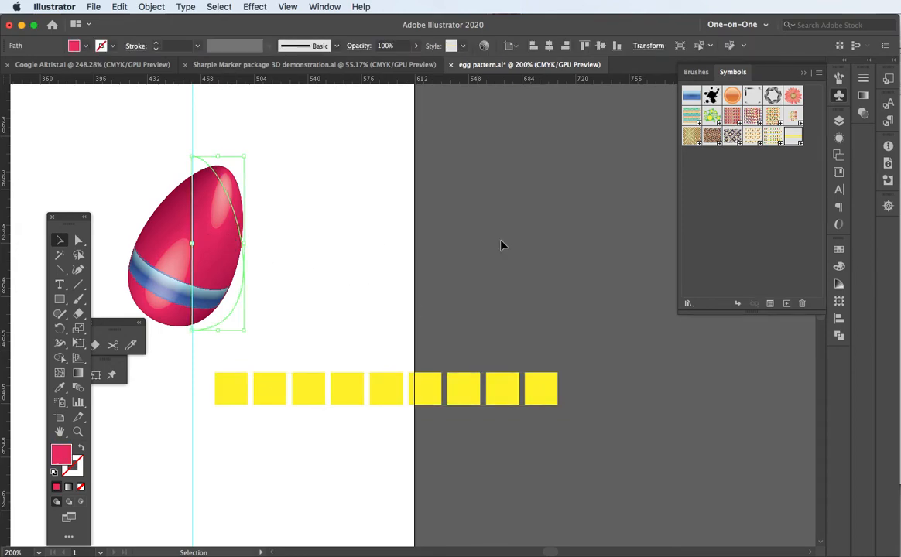
{"action": "left_click", "coordinate": [839, 138]}
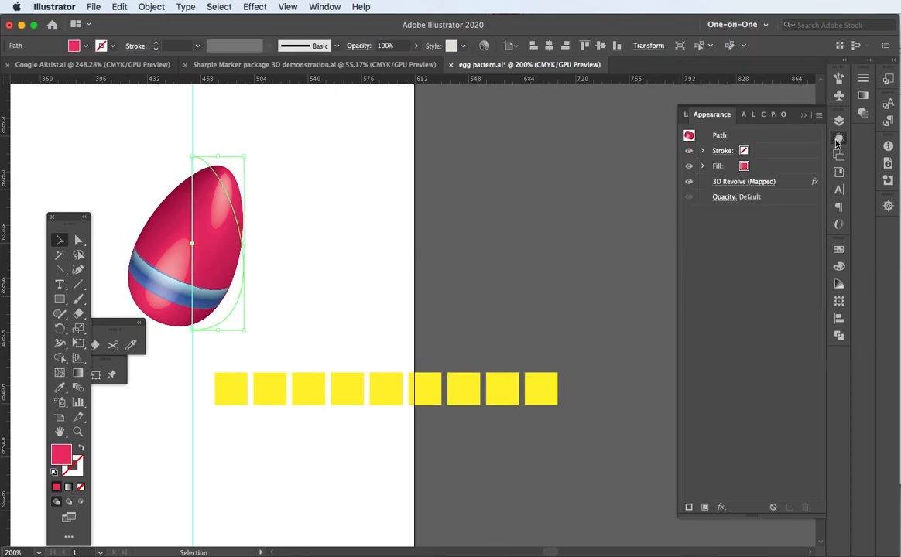
{"action": "left_click", "coordinate": [761, 183]}
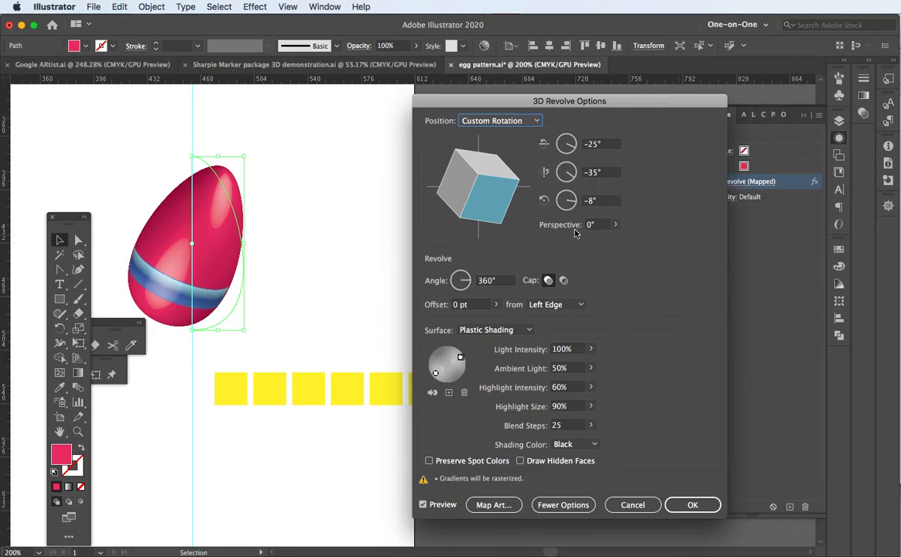
{"action": "left_click", "coordinate": [510, 505]}
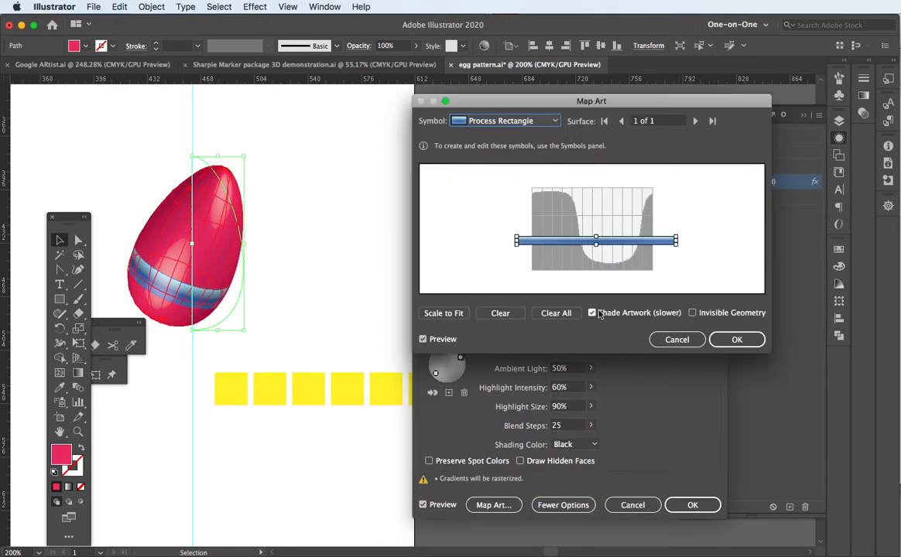
{"action": "left_click", "coordinate": [555, 123]}
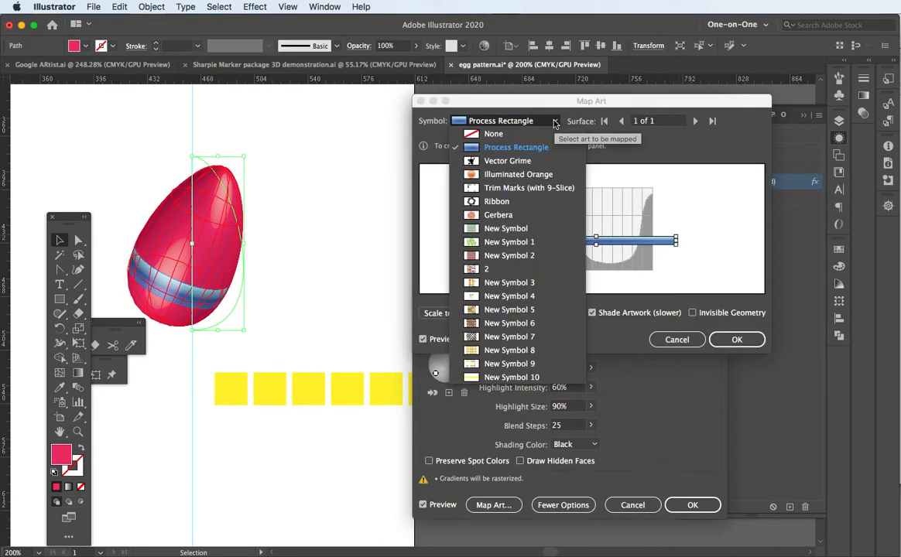
{"action": "left_click", "coordinate": [510, 377]}
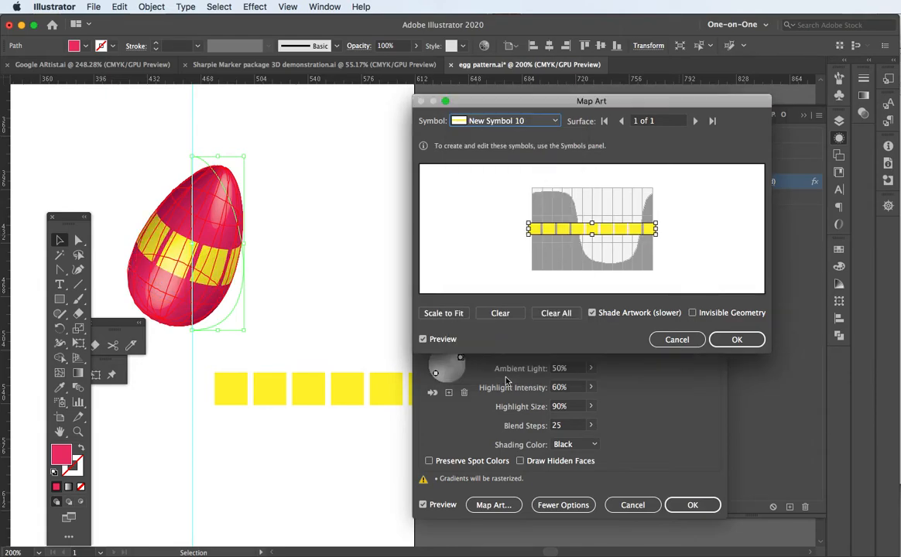
Step: Reposition the mapped yellow band, scale it down to a narrower strip around the egg's middle, and accept the mapping
{"action": "left_click_drag", "start_coordinate": [576, 230], "coordinate": [583, 221]}
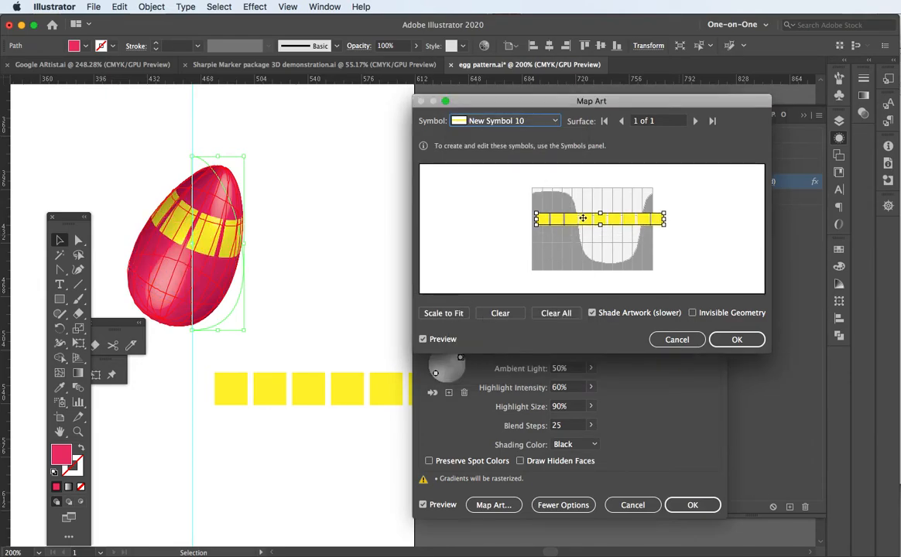
{"action": "left_click_drag", "start_coordinate": [664, 212], "coordinate": [643, 228]}
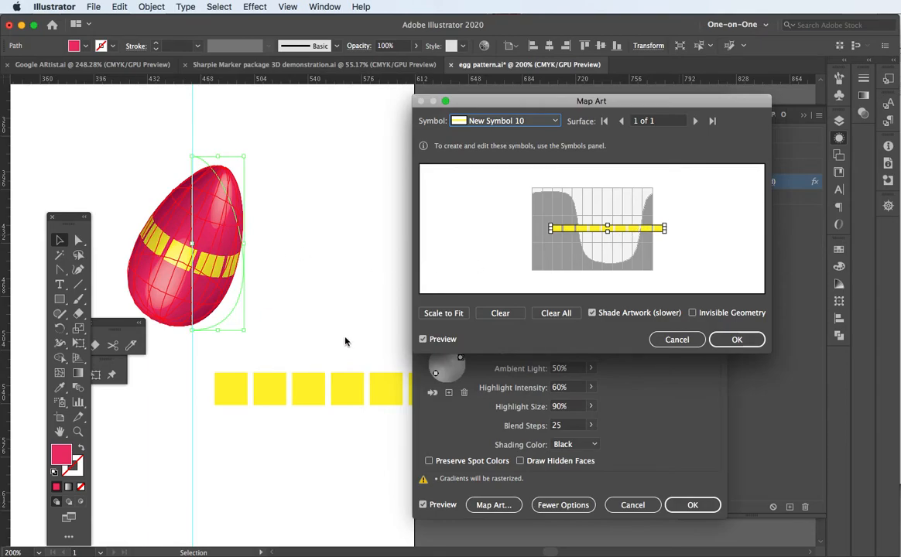
{"action": "left_click", "coordinate": [738, 341]}
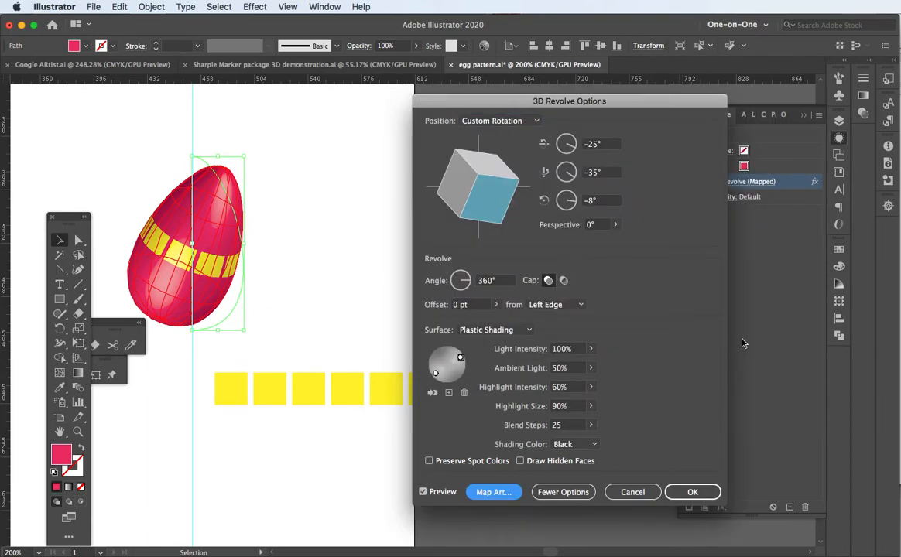
Step: Rotate the mapped yellow band into a rising diagonal across the surface grid and apply the 3D effect
{"action": "left_click", "coordinate": [498, 492]}
{"action": "left_click_drag", "start_coordinate": [670, 224], "coordinate": [659, 204]}
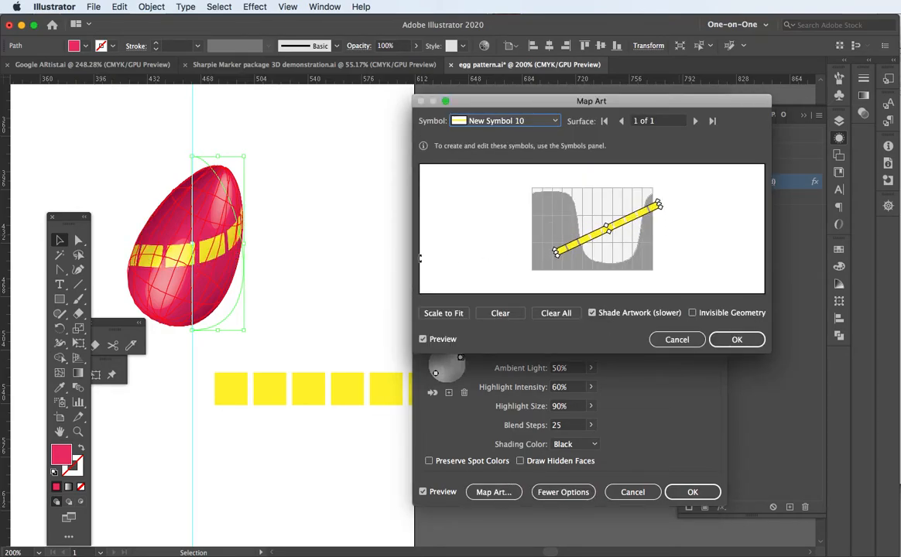
{"action": "left_click", "coordinate": [724, 341]}
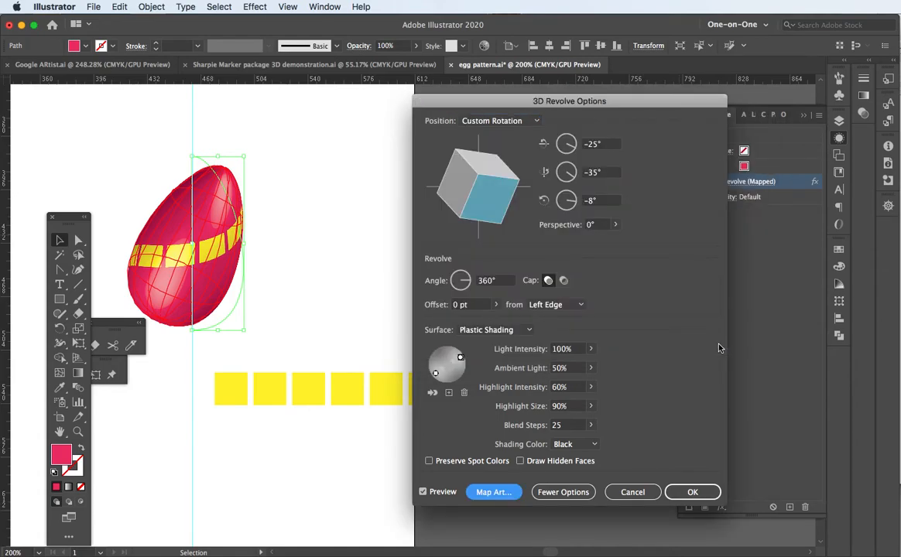
{"action": "left_click", "coordinate": [689, 492]}
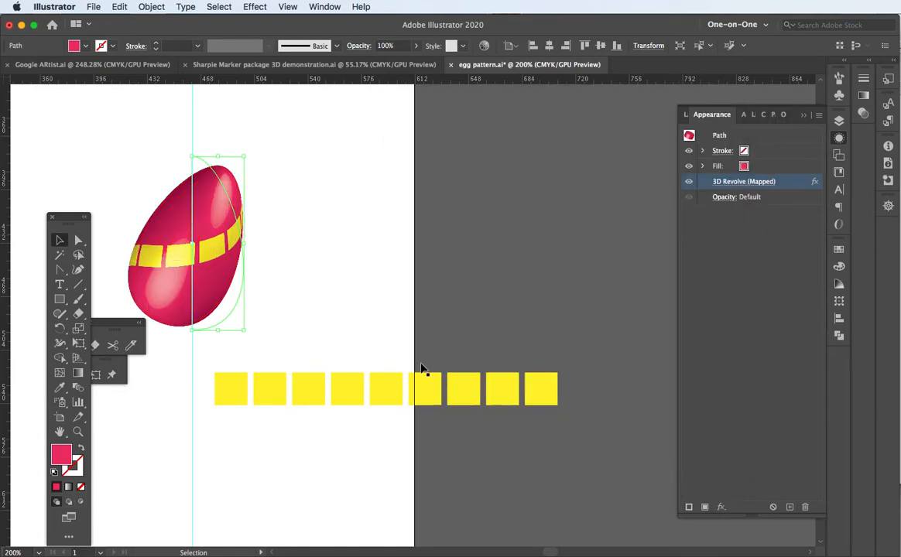
Step: Draw an upright rectangle about 24 by 34 pt beside the egg and curve its right edge inward
{"action": "left_click", "coordinate": [60, 299]}
{"action": "left_click_drag", "start_coordinate": [335, 196], "coordinate": [371, 244]}
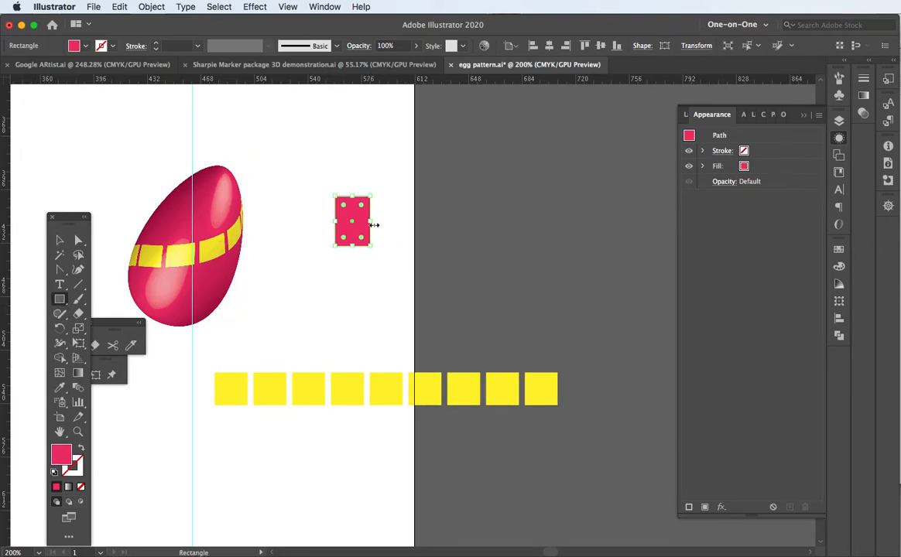
{"action": "key", "text": "shift+c"}
{"action": "left_click_drag", "start_coordinate": [371, 226], "coordinate": [363, 225]}
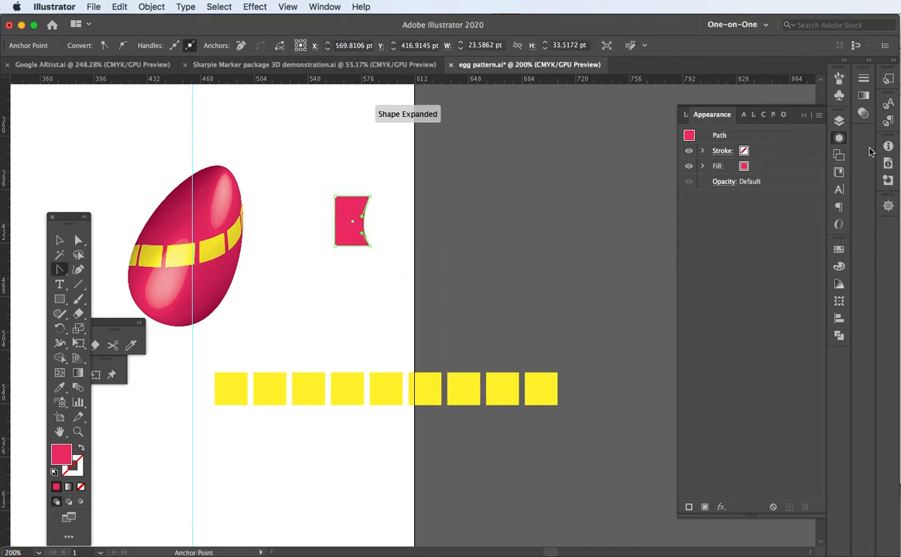
Step: Fill the curved-edge shape with the golden radial gradient swatch and select the whole shape
{"action": "left_click", "coordinate": [838, 249]}
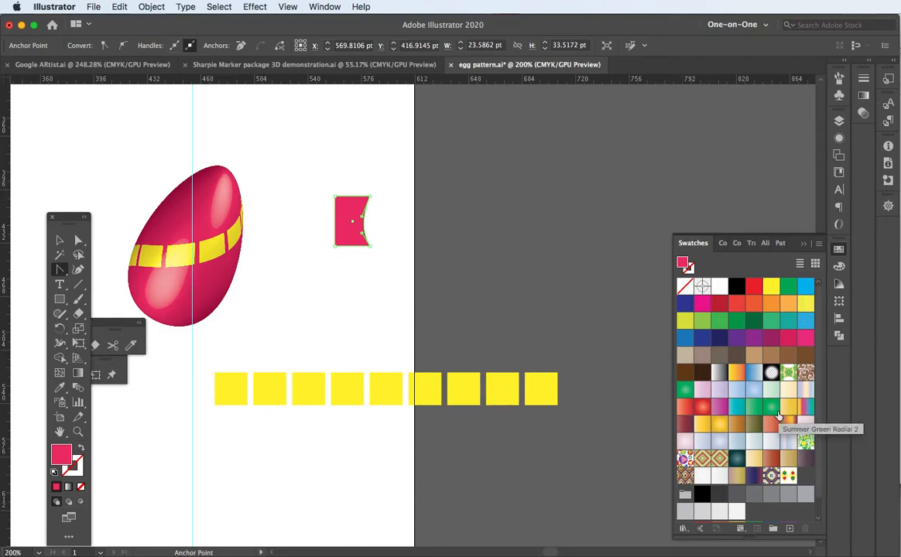
{"action": "left_click", "coordinate": [719, 426]}
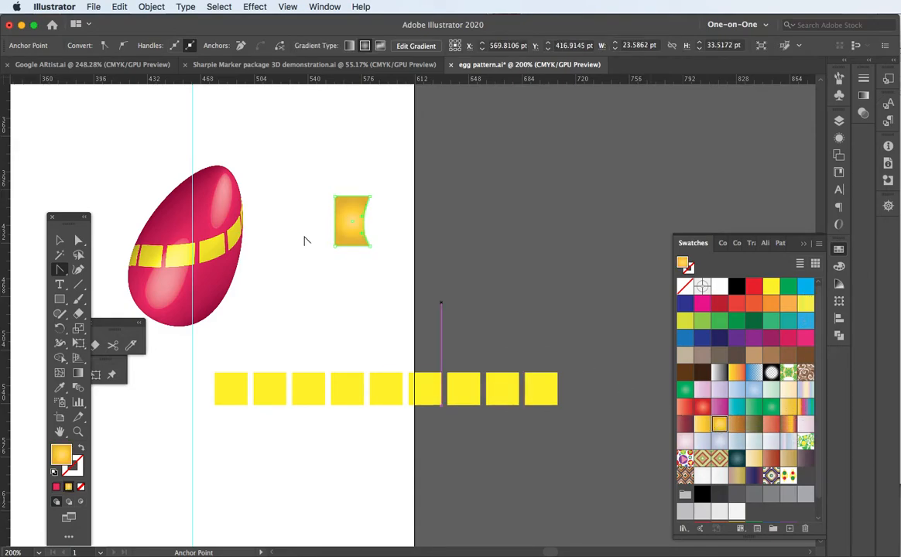
{"action": "key", "text": "v"}
{"action": "left_click", "coordinate": [284, 213]}
{"action": "left_click", "coordinate": [346, 214]}
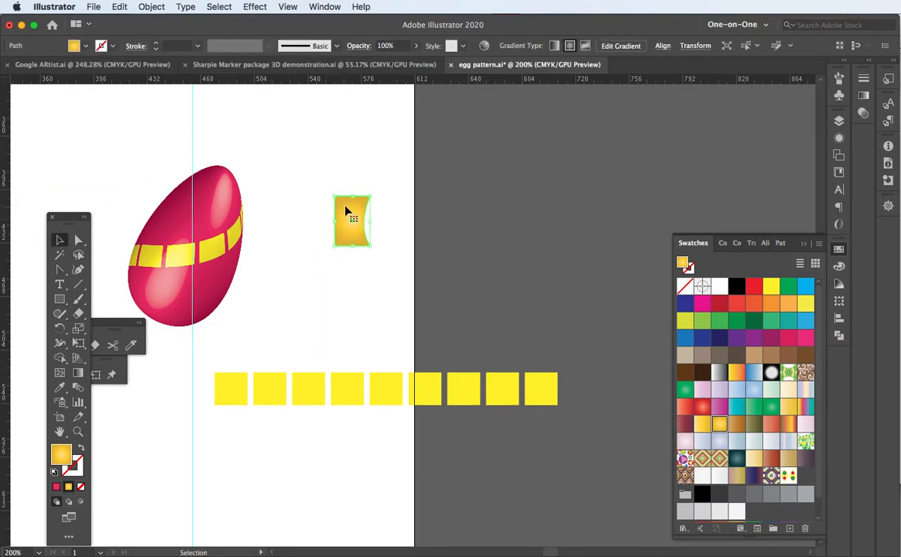
Step: Make a new pattern from the golden shape and accept the notice about the added swatch
{"action": "left_click", "coordinate": [149, 7]}
{"action": "mouse_move", "coordinate": [201, 303]}
{"action": "left_click", "coordinate": [286, 304]}
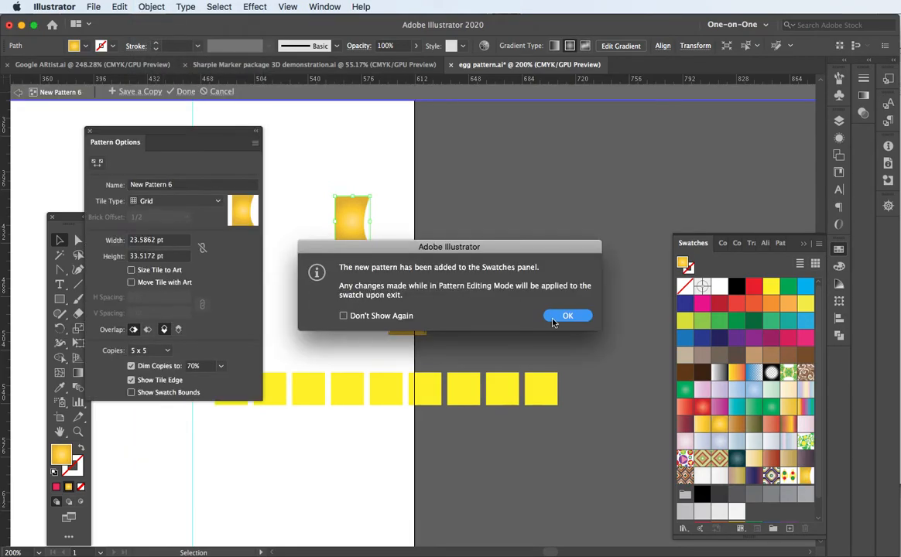
{"action": "left_click", "coordinate": [568, 317]}
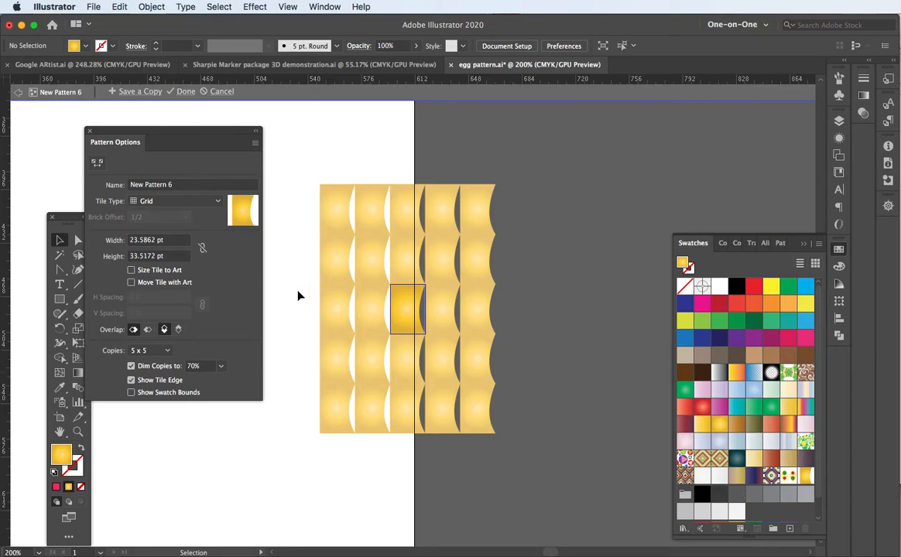
Step: Set the pattern tile to 28 pt wide and 38 pt high and exit pattern editing
{"action": "double_click", "coordinate": [172, 241]}
{"action": "type", "text": "28"}
{"action": "key", "text": "Return"}
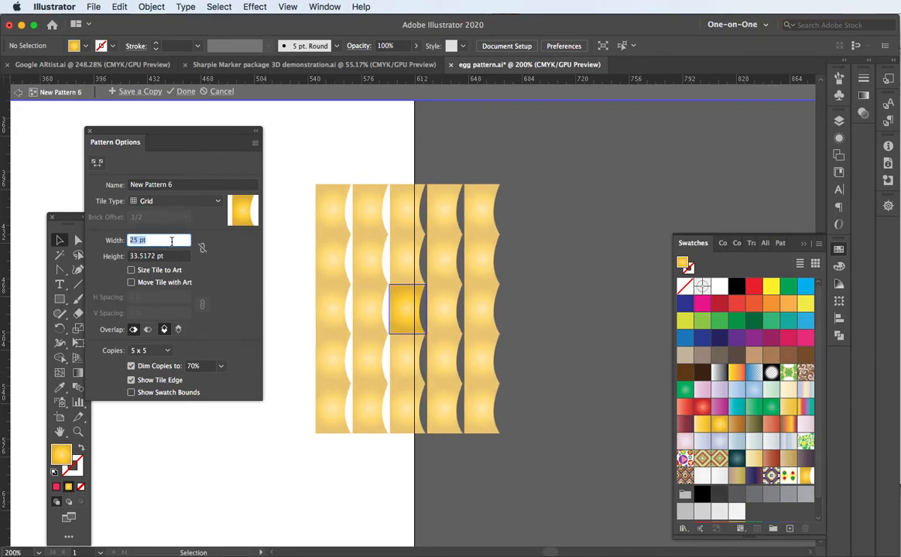
{"action": "double_click", "coordinate": [170, 256]}
{"action": "type", "text": "38"}
{"action": "key", "text": "Return"}
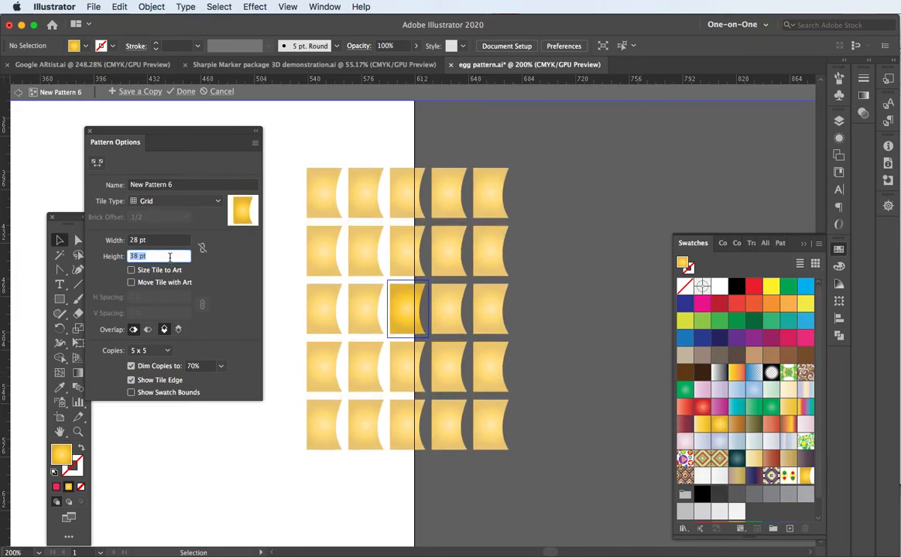
{"action": "key", "text": "Down"}
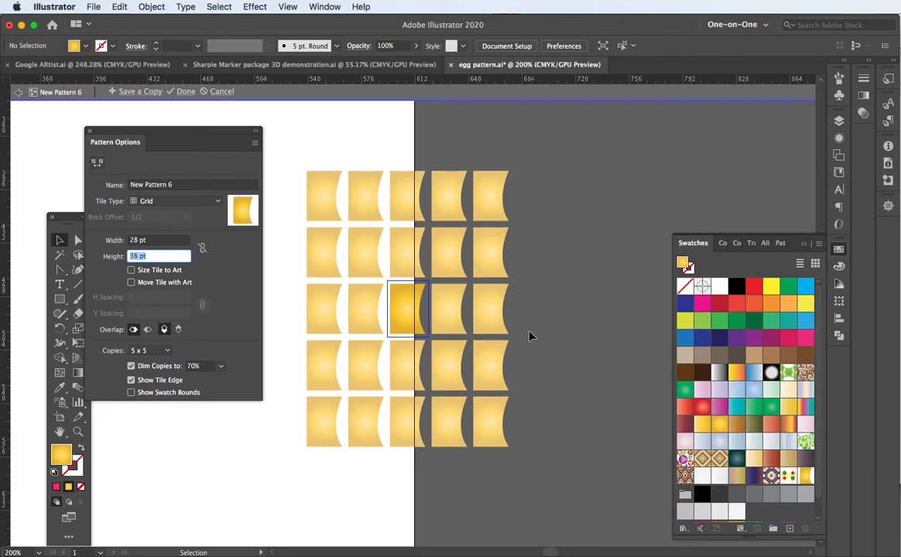
{"action": "left_click", "coordinate": [17, 90]}
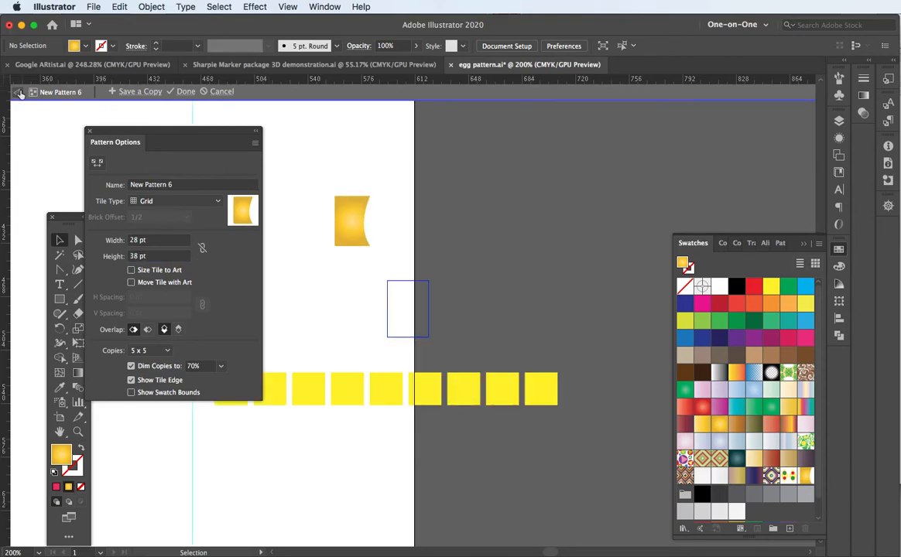
Step: Move the golden shape off the artboard, draw a large rectangle beside the egg, and fill it with the new golden pattern
{"action": "left_click_drag", "start_coordinate": [358, 237], "coordinate": [666, 161]}
{"action": "key", "text": "m"}
{"action": "left_click_drag", "start_coordinate": [277, 140], "coordinate": [572, 339]}
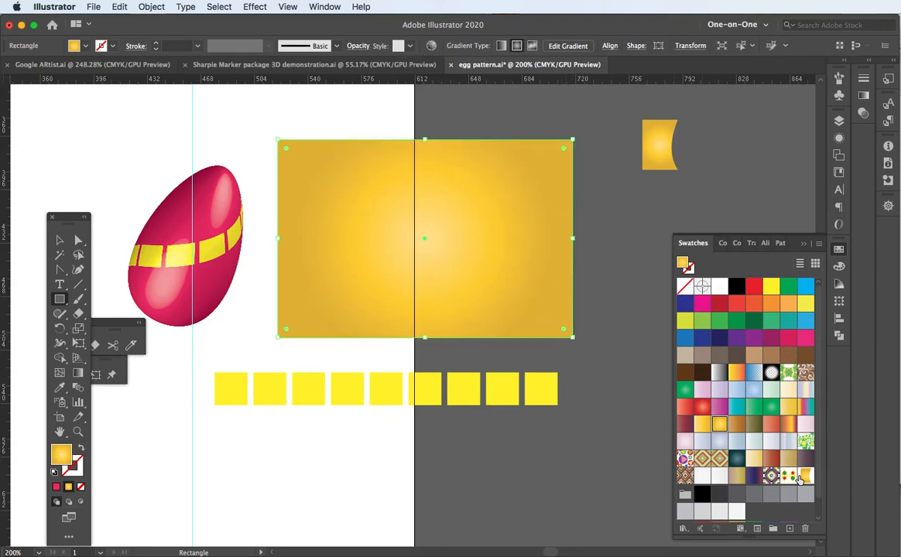
{"action": "scroll", "coordinate": [801, 478], "scroll_direction": "down", "scroll_amount": 1}
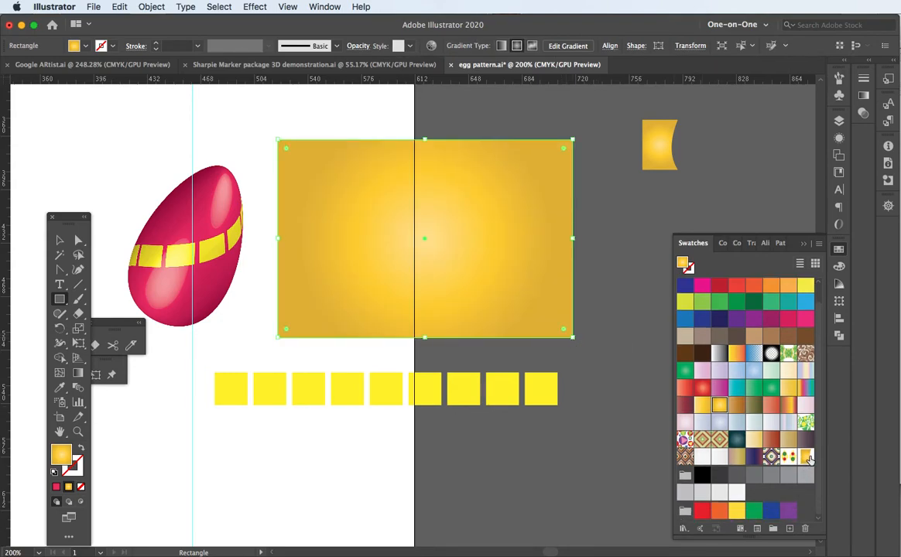
{"action": "left_click", "coordinate": [806, 457]}
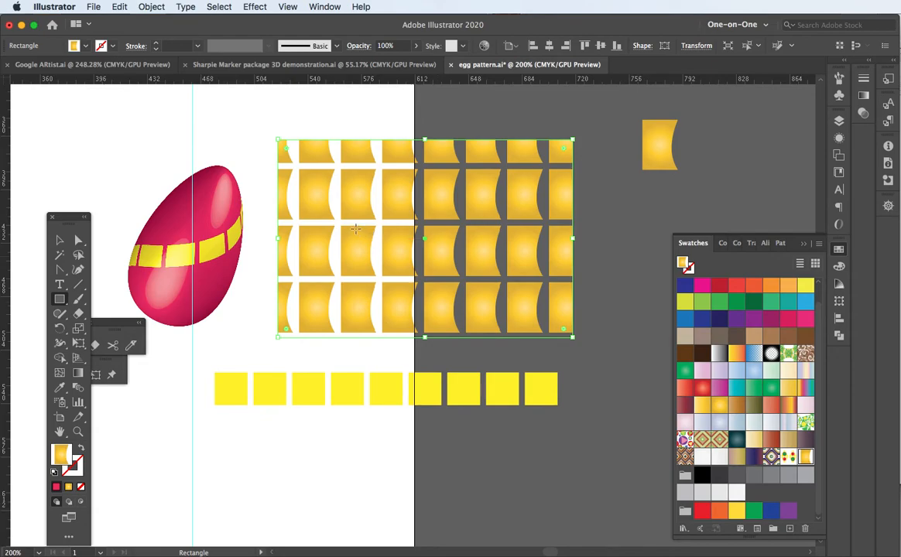
Step: Try rasterizing the pattern-filled rectangle as CMYK at Medium (150 ppi) with a white background, and undo it
{"action": "left_click", "coordinate": [59, 240]}
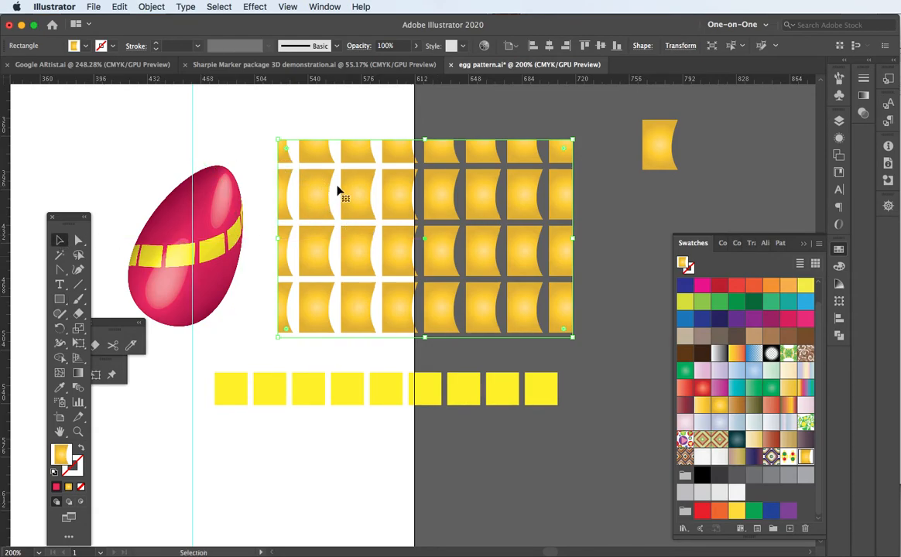
{"action": "left_click", "coordinate": [150, 7]}
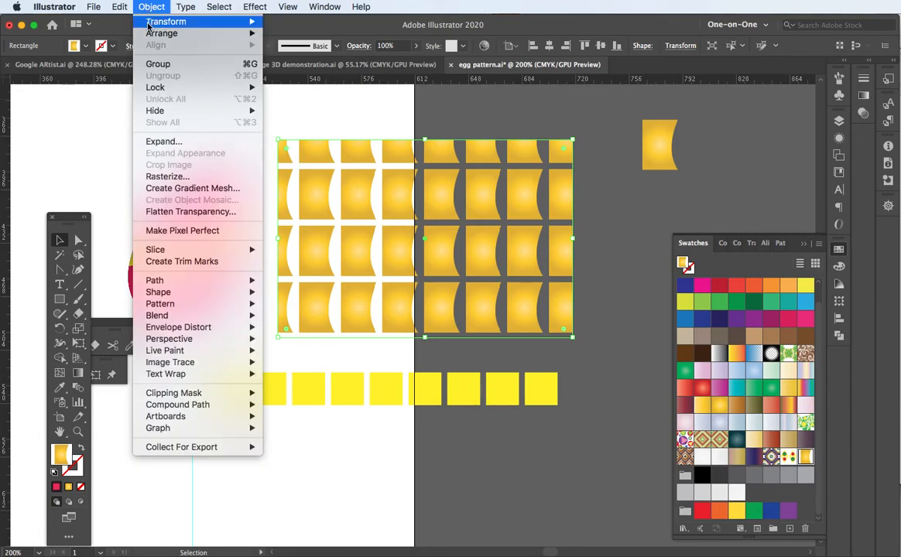
{"action": "left_click", "coordinate": [174, 178]}
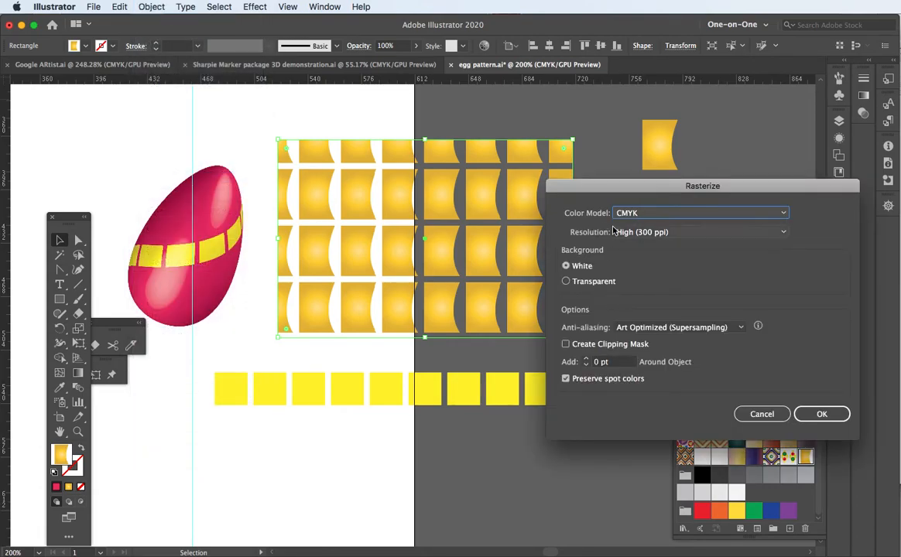
{"action": "left_click", "coordinate": [671, 236]}
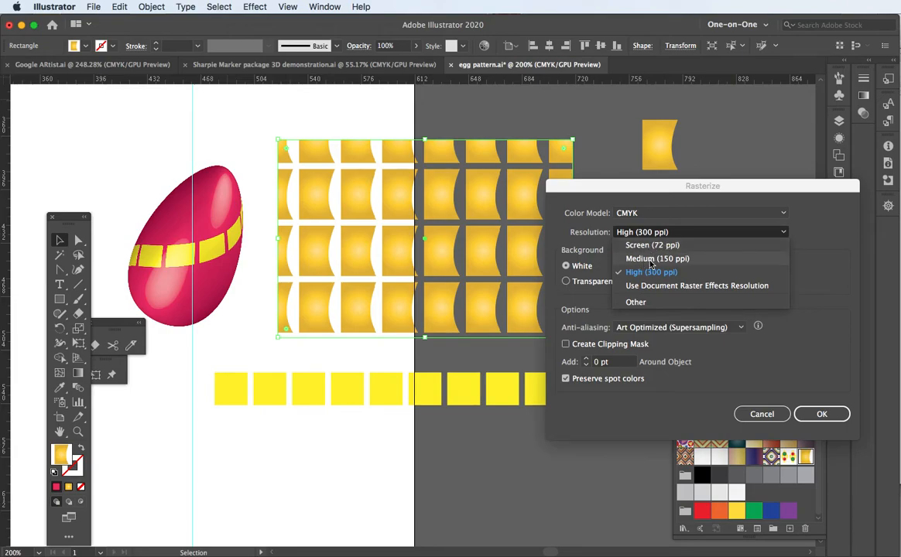
{"action": "left_click", "coordinate": [650, 264]}
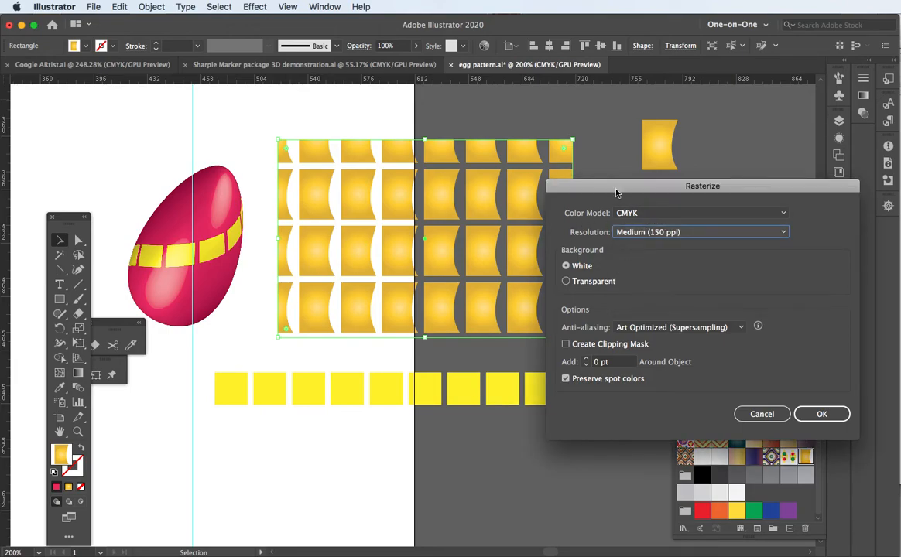
{"action": "left_click", "coordinate": [783, 215]}
{"action": "left_click", "coordinate": [754, 267]}
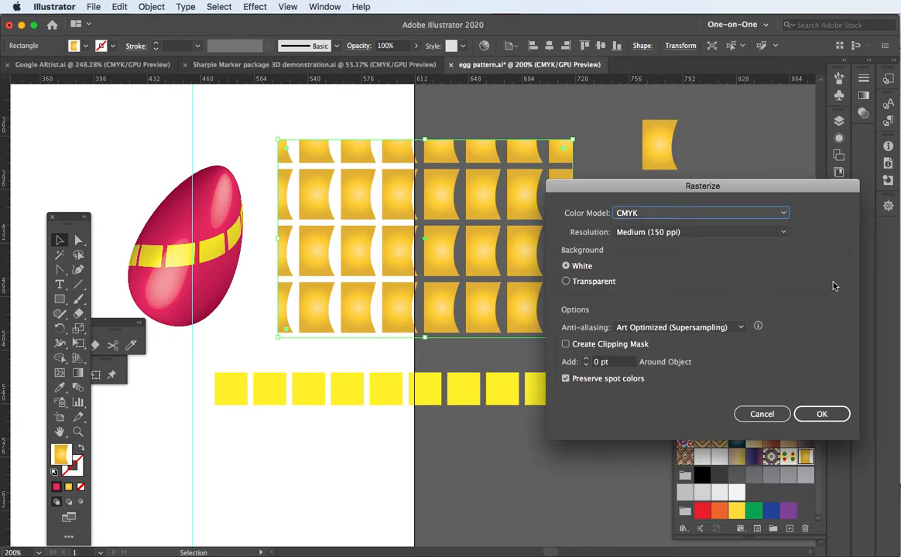
{"action": "left_click", "coordinate": [824, 410]}
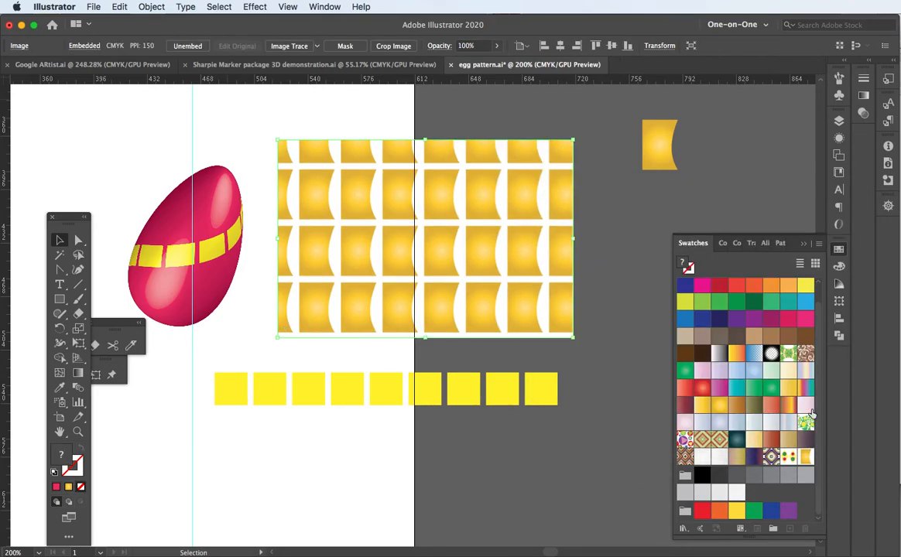
{"action": "key", "text": "super+z"}
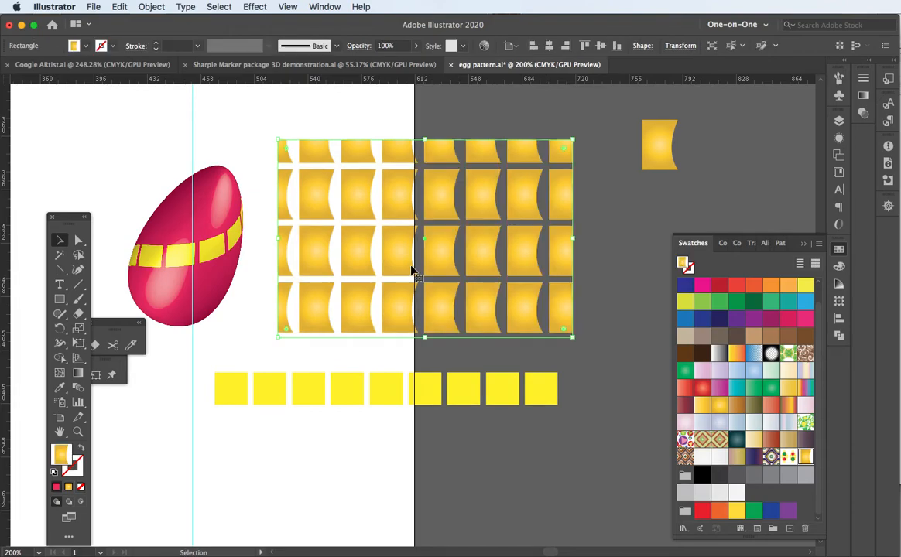
Step: Rasterize the pattern-filled rectangle as CMYK at Medium (150 ppi) with a transparent background
{"action": "left_click", "coordinate": [147, 7]}
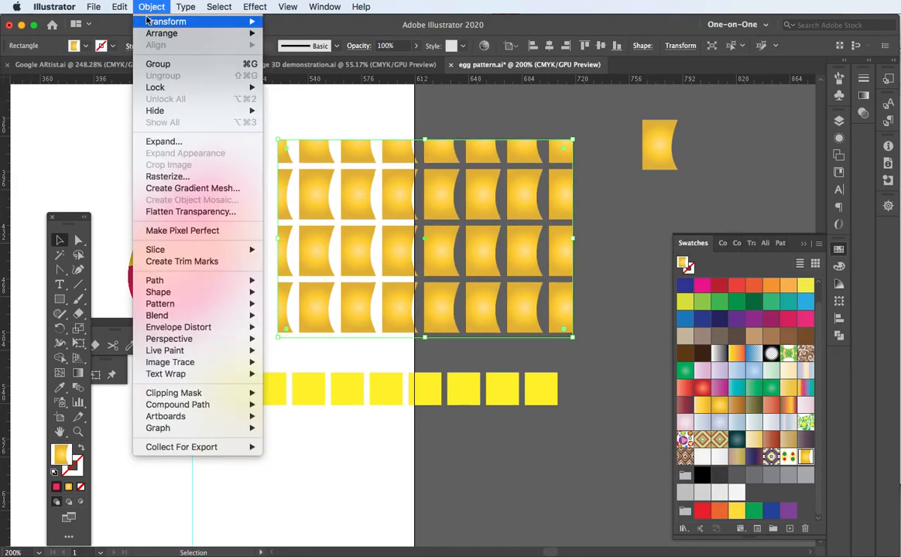
{"action": "left_click", "coordinate": [164, 175]}
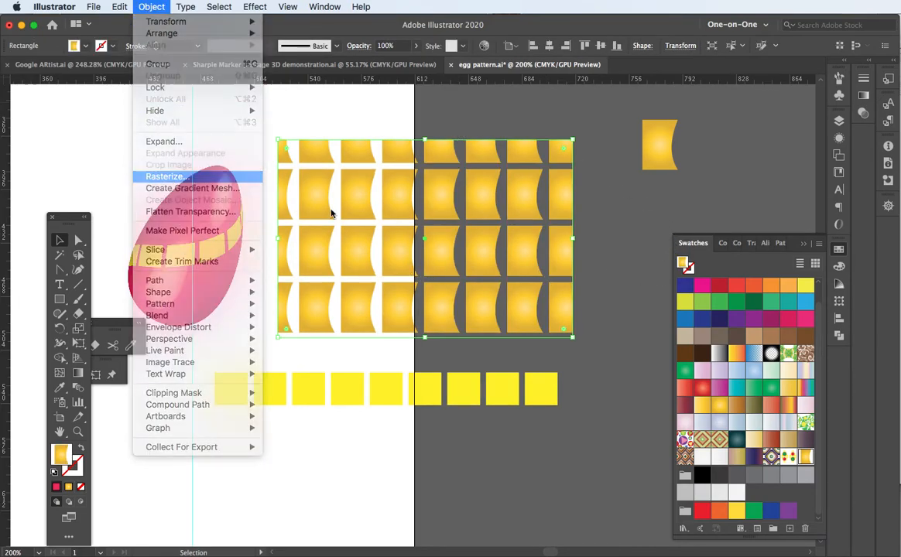
{"action": "left_click", "coordinate": [594, 283]}
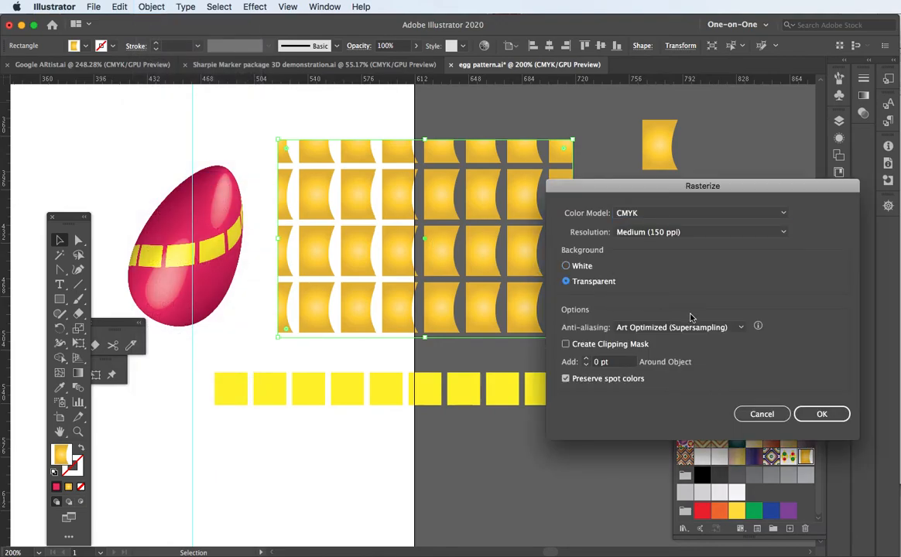
{"action": "left_click", "coordinate": [820, 413]}
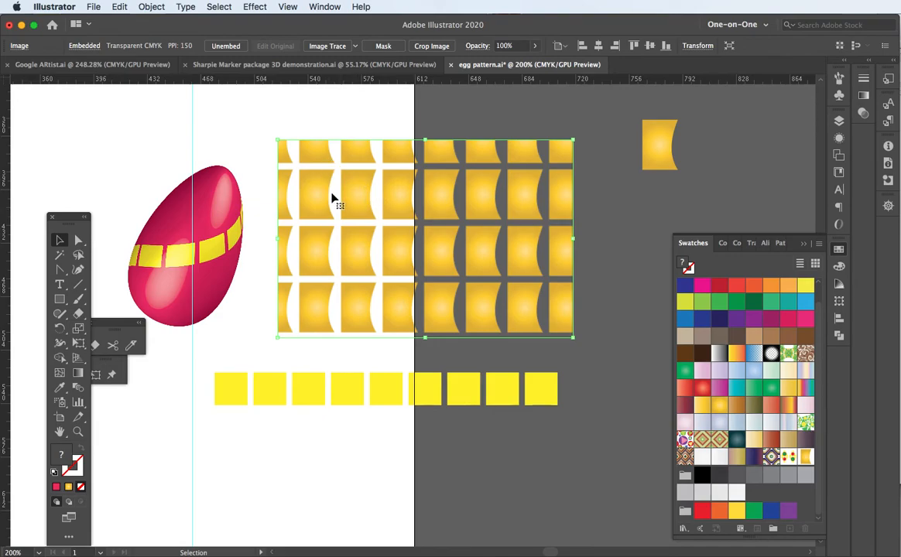
Step: Scale the rasterized pattern down proportionally to about two thirds of its size and save it as a new dynamic symbol
{"action": "left_click_drag", "start_coordinate": [573, 141], "coordinate": [480, 217]}
{"action": "left_click", "coordinate": [838, 96]}
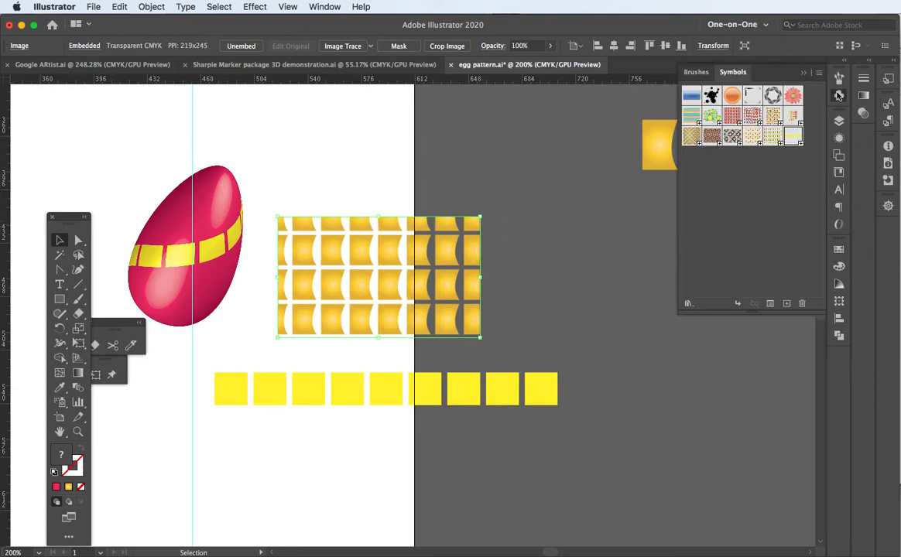
{"action": "left_click", "coordinate": [786, 303]}
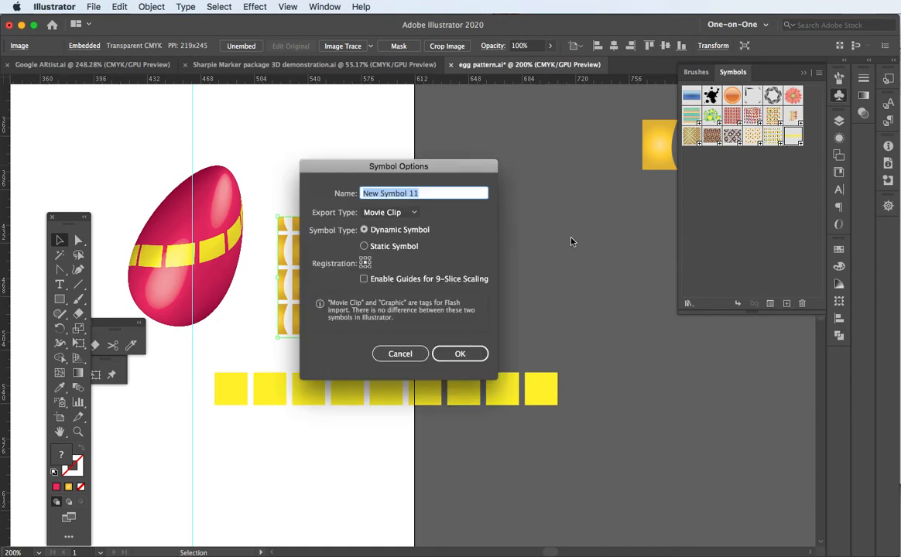
{"action": "left_click", "coordinate": [460, 354]}
Step: Edit the egg's 3D Revolve effect and replace its mapped artwork with New Symbol 11
{"action": "left_click", "coordinate": [222, 229]}
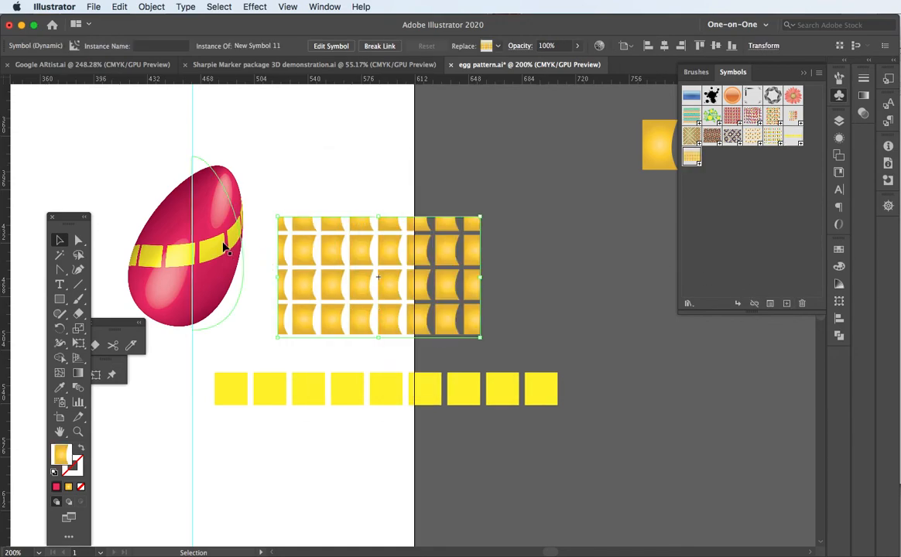
{"action": "left_click", "coordinate": [839, 137]}
{"action": "left_click", "coordinate": [747, 181]}
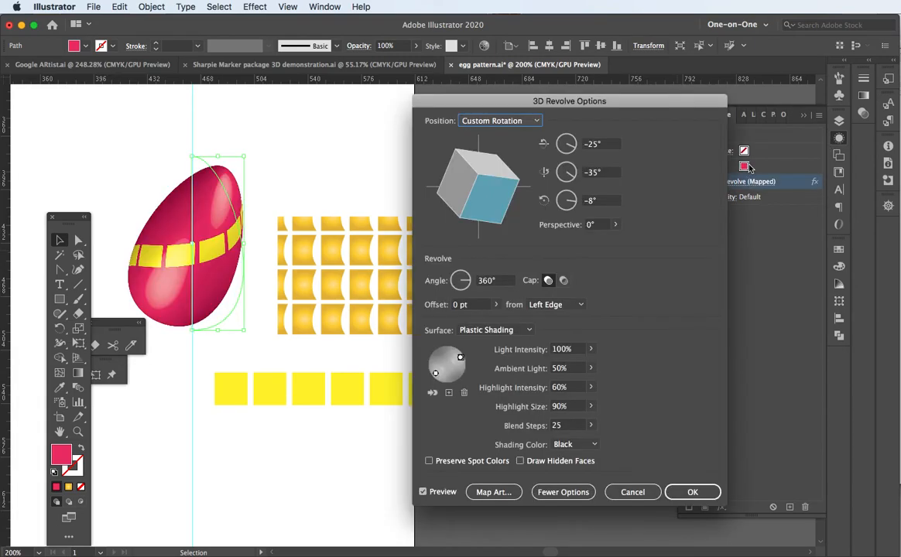
{"action": "left_click", "coordinate": [493, 492]}
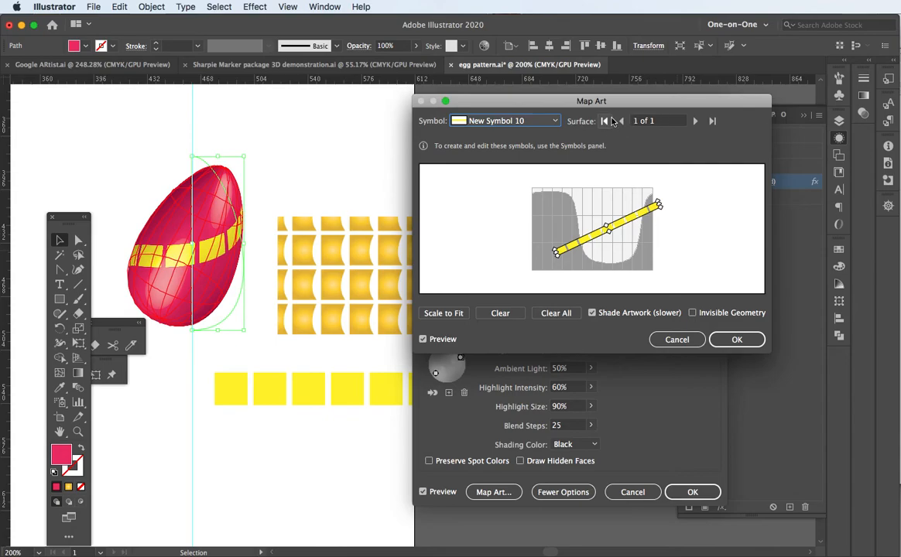
{"action": "left_click", "coordinate": [556, 121]}
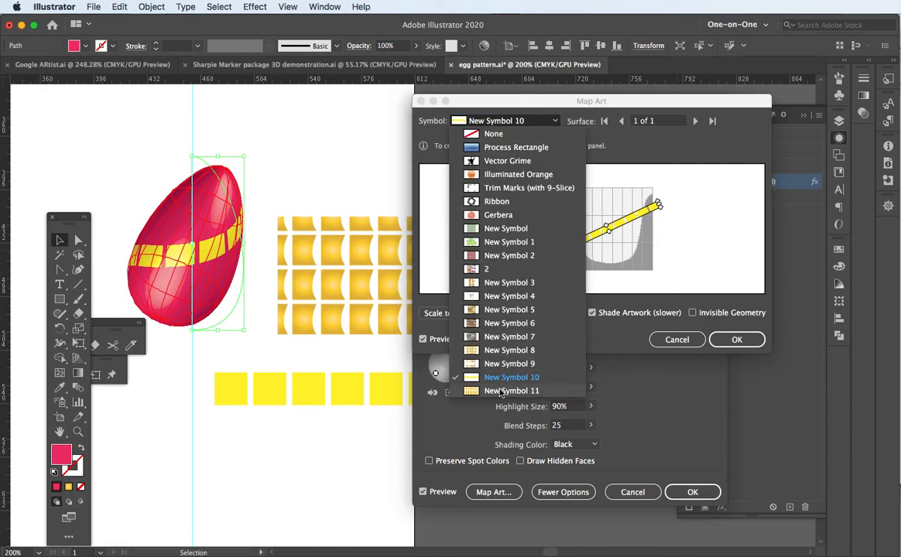
{"action": "left_click", "coordinate": [503, 391]}
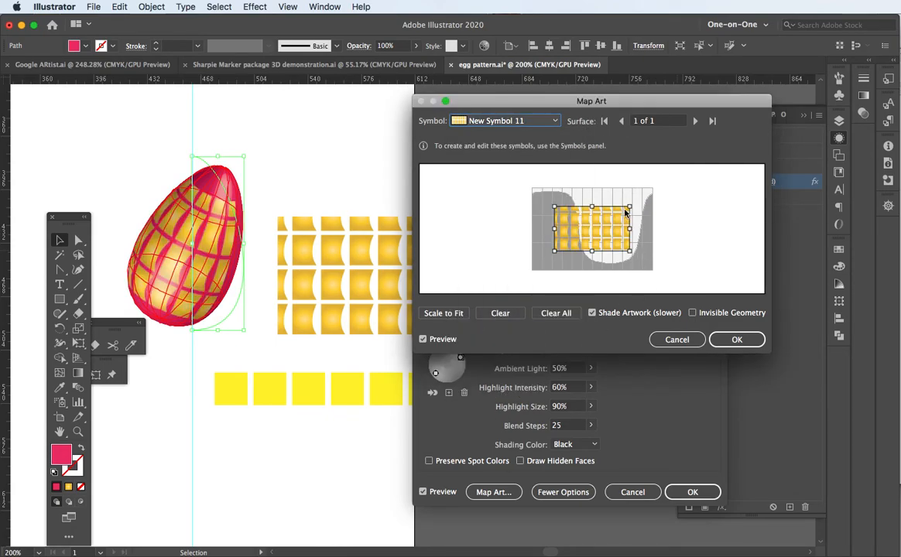
Step: Enlarge, flatten and tilt the mapped symbol so it runs diagonally across the egg's visible surface, and apply the mapping and revolve settings
{"action": "left_click_drag", "start_coordinate": [629, 209], "coordinate": [659, 171]}
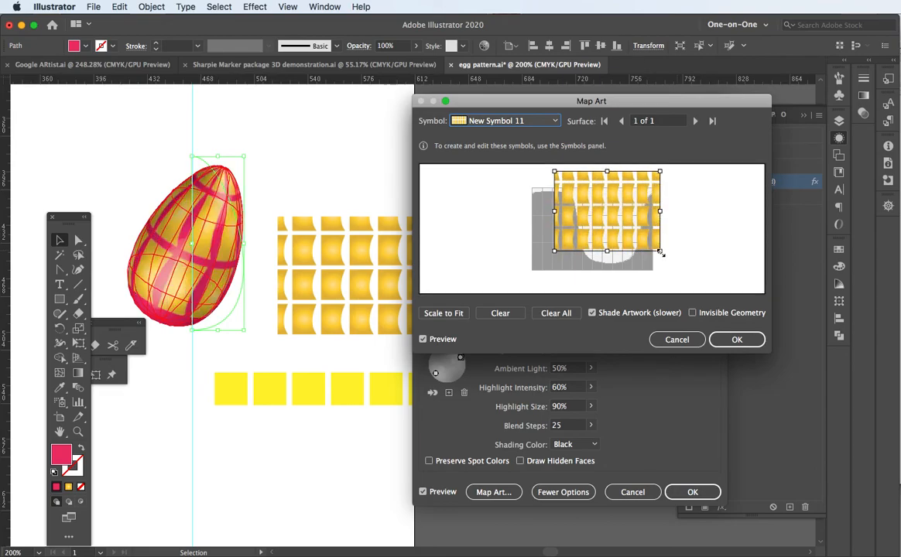
{"action": "left_click_drag", "start_coordinate": [660, 252], "coordinate": [664, 265]}
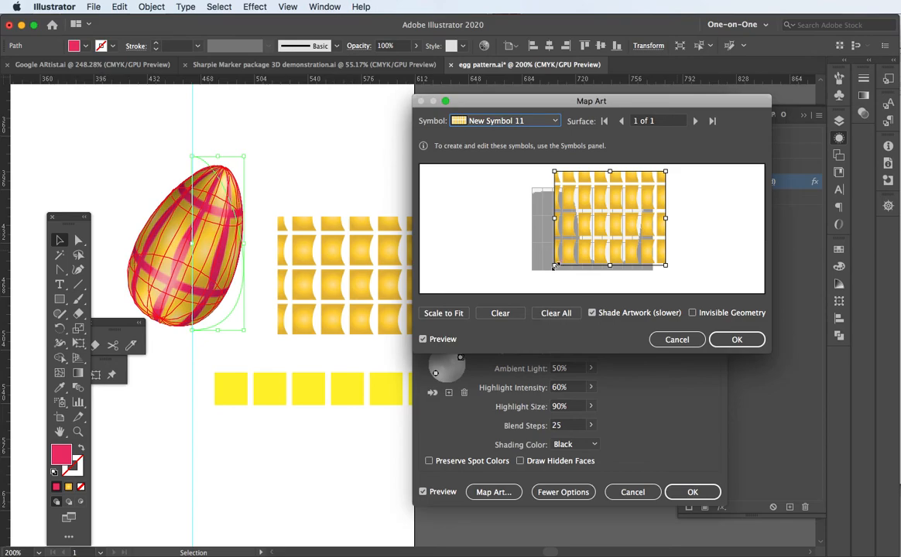
{"action": "left_click_drag", "start_coordinate": [554, 266], "coordinate": [538, 271]}
{"action": "left_click_drag", "start_coordinate": [603, 170], "coordinate": [602, 223]}
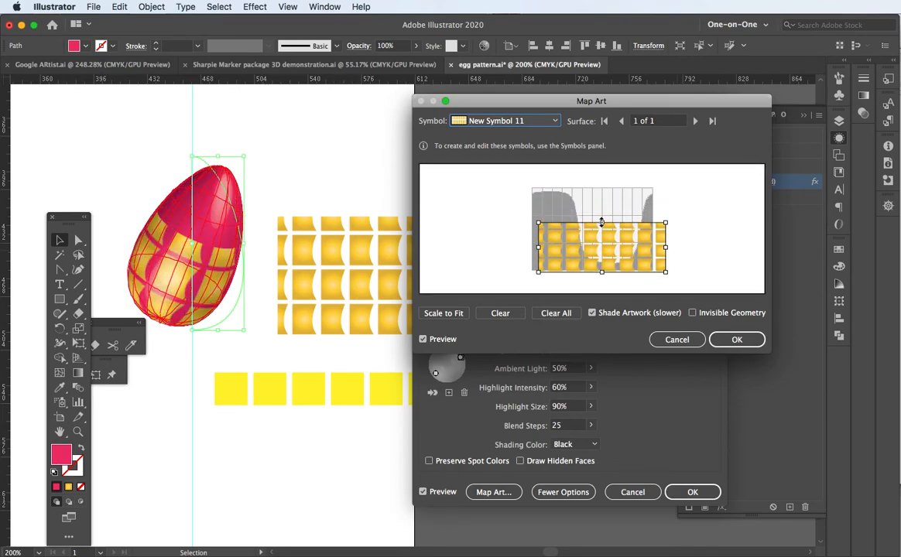
{"action": "left_click_drag", "start_coordinate": [670, 221], "coordinate": [647, 188]}
{"action": "mouse_move", "coordinate": [629, 224]}
{"action": "left_mouse_down"}
{"action": "mouse_move", "coordinate": [624, 193]}
{"action": "mouse_move", "coordinate": [628, 209]}
{"action": "left_mouse_up"}
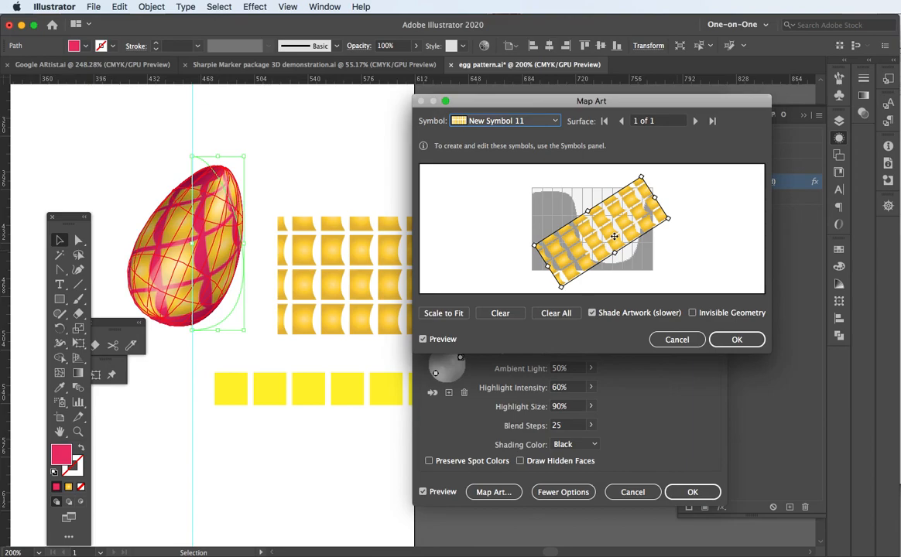
{"action": "left_click", "coordinate": [736, 339]}
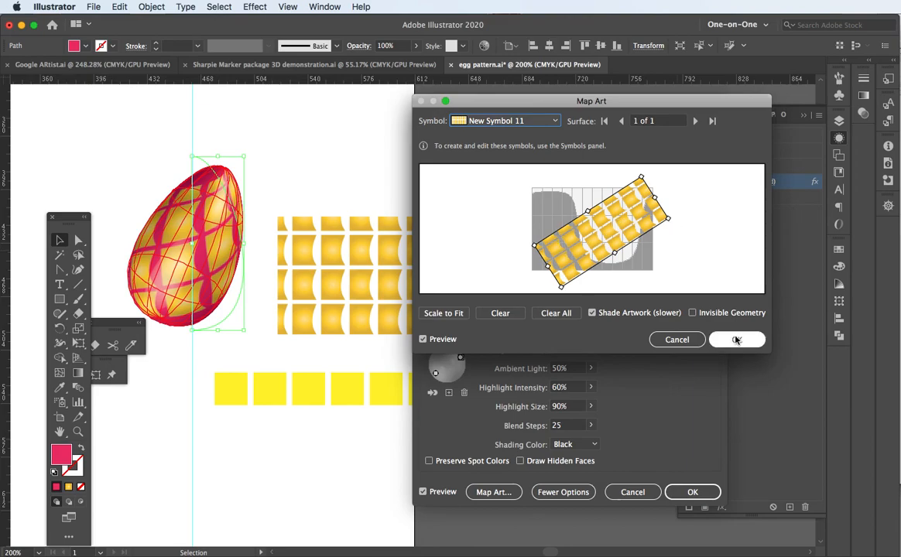
{"action": "left_click", "coordinate": [711, 492]}
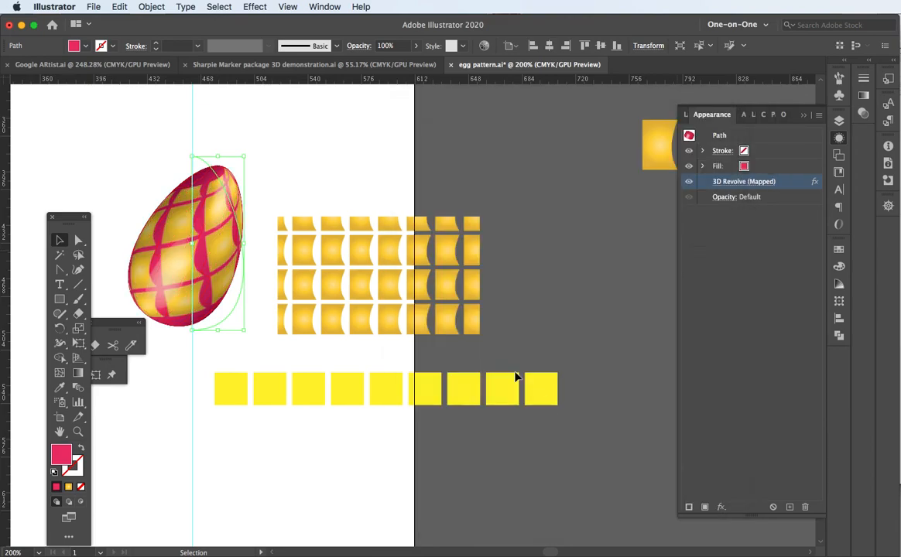
Step: Widen the egg by extending the half-egg path's bottom and top anchor handles outward, undoing a trial pull of the top handle past the axis
{"action": "left_click", "coordinate": [280, 199]}
{"action": "left_click", "coordinate": [219, 238]}
{"action": "key", "text": "super+equal"}
{"action": "key", "text": "v"}
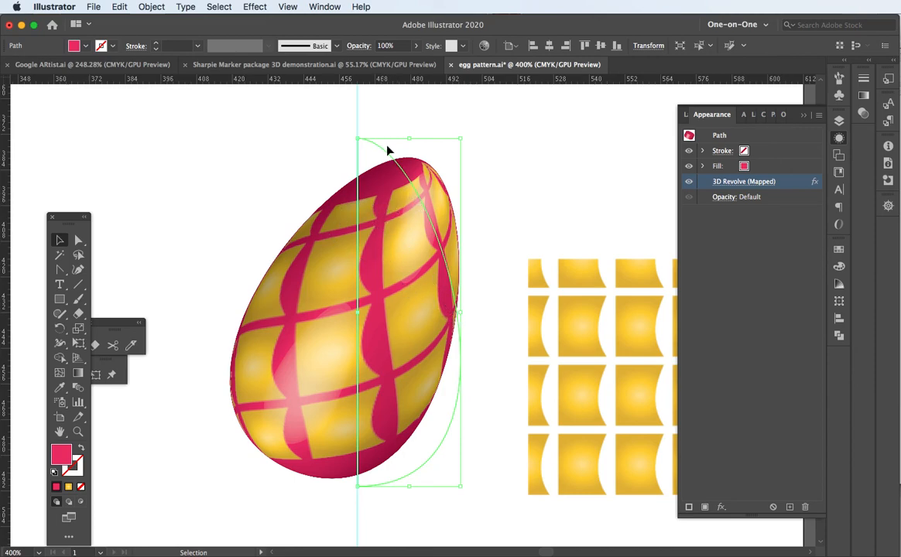
{"action": "key", "text": "a"}
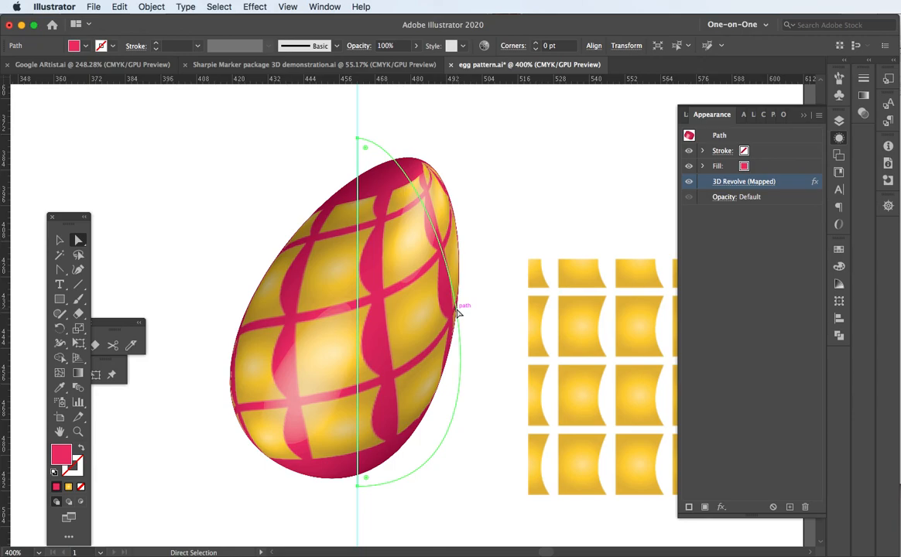
{"action": "left_click", "coordinate": [358, 486]}
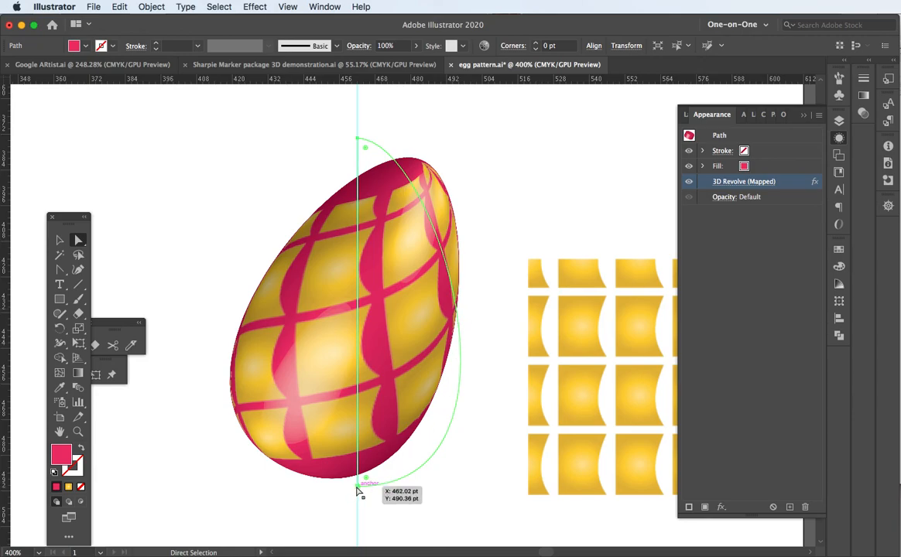
{"action": "left_click_drag", "start_coordinate": [393, 489], "coordinate": [569, 488]}
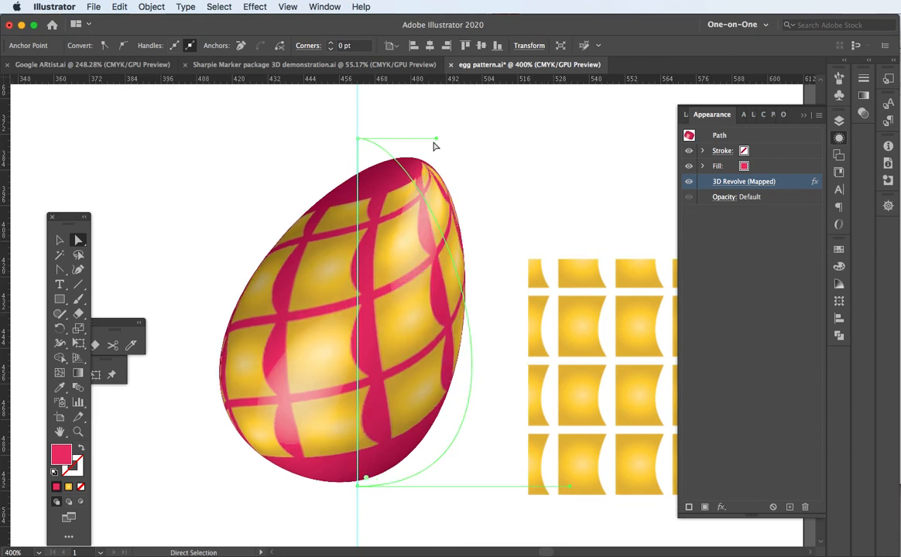
{"action": "left_click_drag", "start_coordinate": [438, 141], "coordinate": [208, 188]}
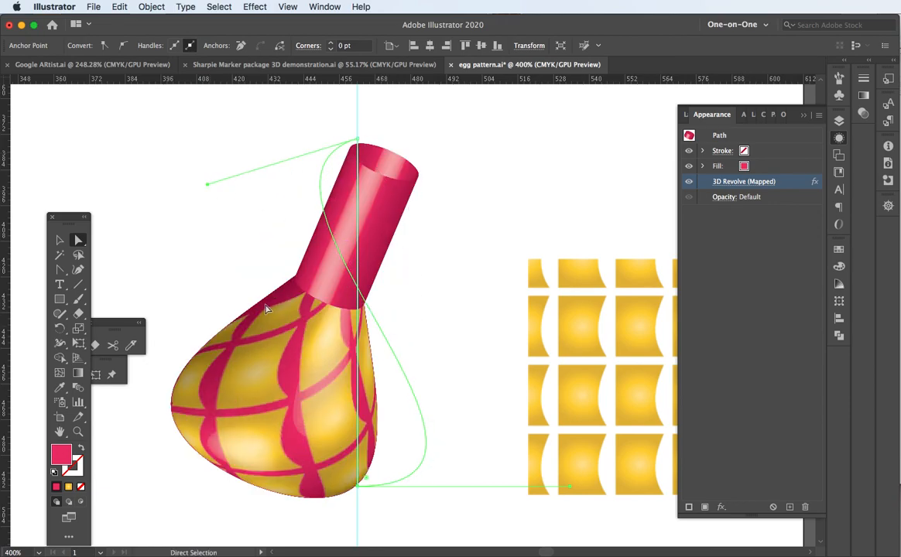
{"action": "key", "text": "ctrl+z"}
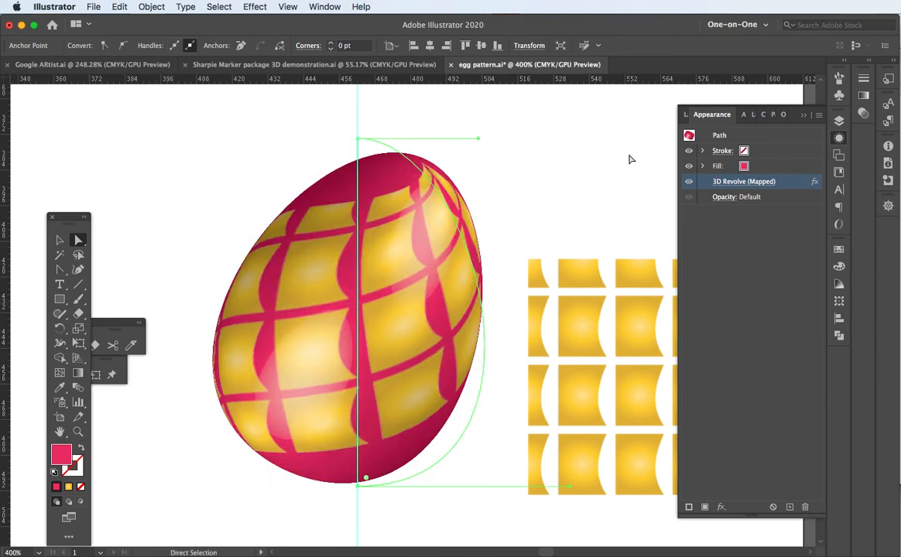